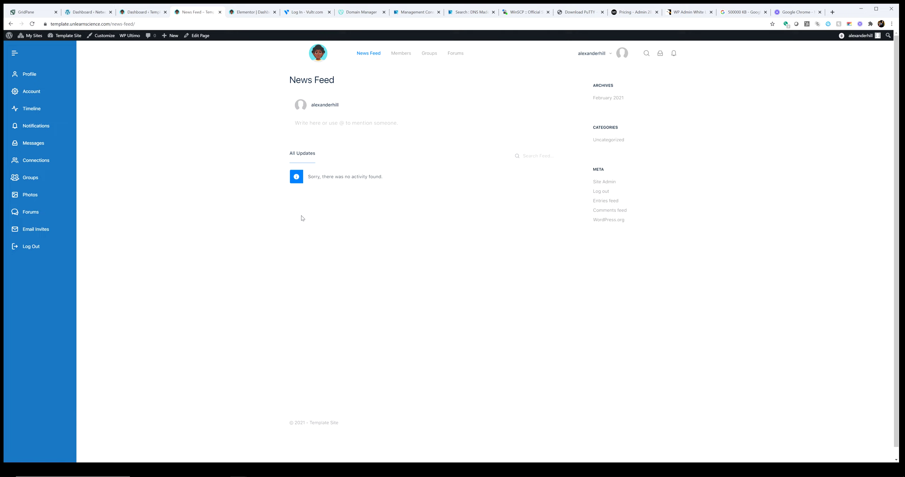
# Step: View the template site's message inbox and compare the site's dashboard with the network admin dashboard
pyautogui.moveTo(659, 54)
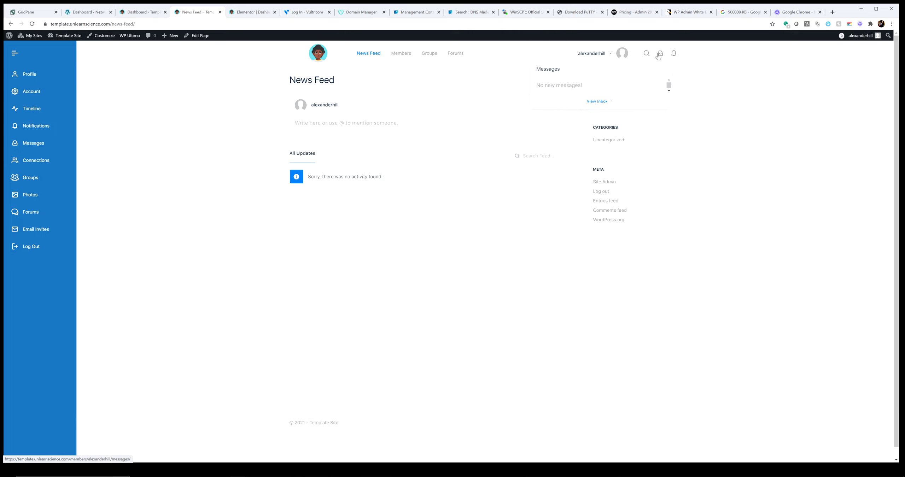
pyautogui.click(602, 101)
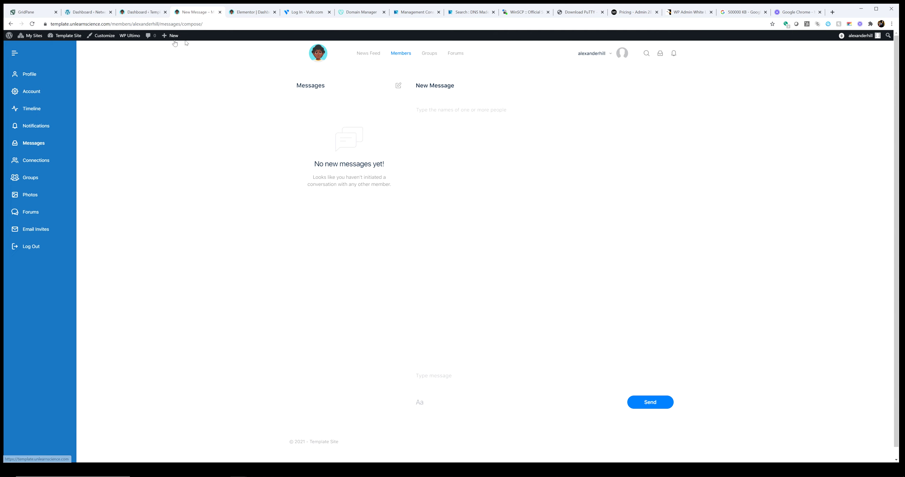
pyautogui.click(153, 18)
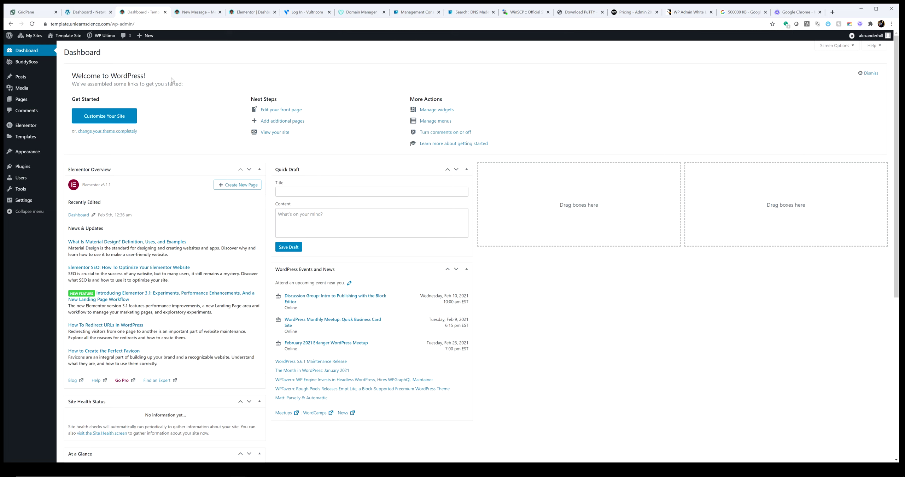
pyautogui.click(82, 12)
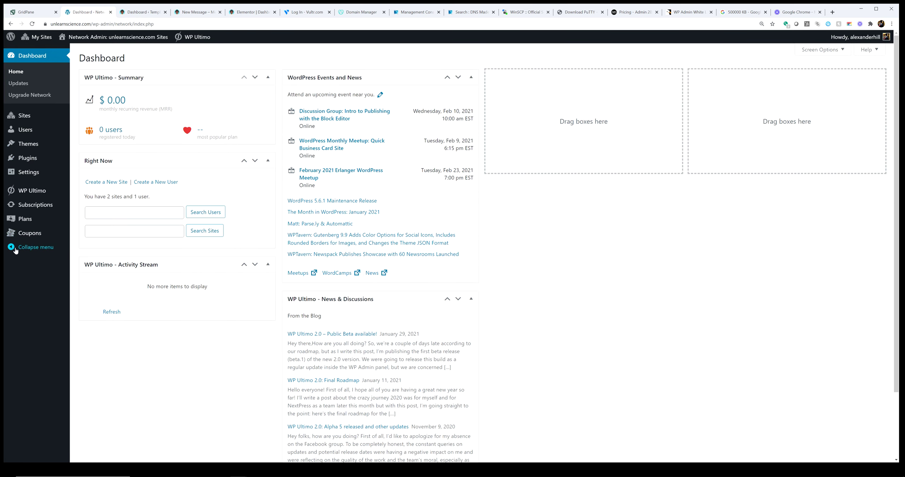
pyautogui.click(140, 12)
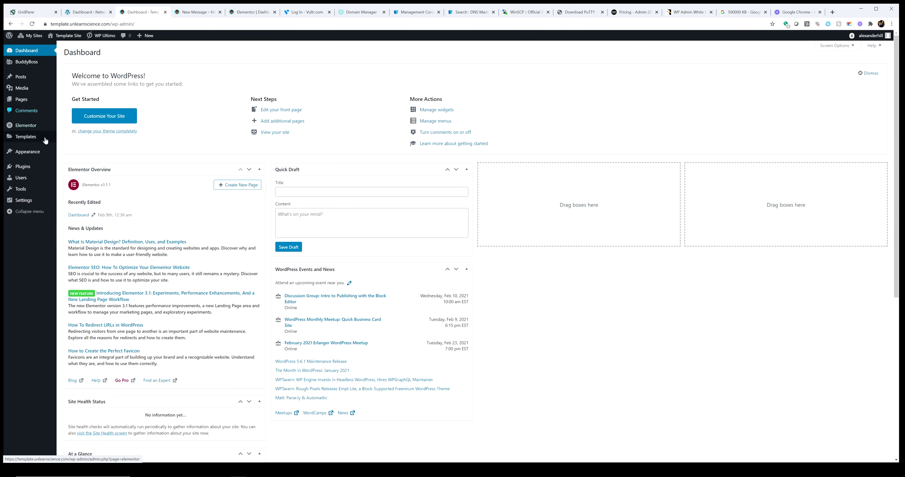
# Step: Search the network admin's plugin directory for "aam" and install Advanced Access Manager
pyautogui.click(85, 11)
pyautogui.moveTo(60, 158)
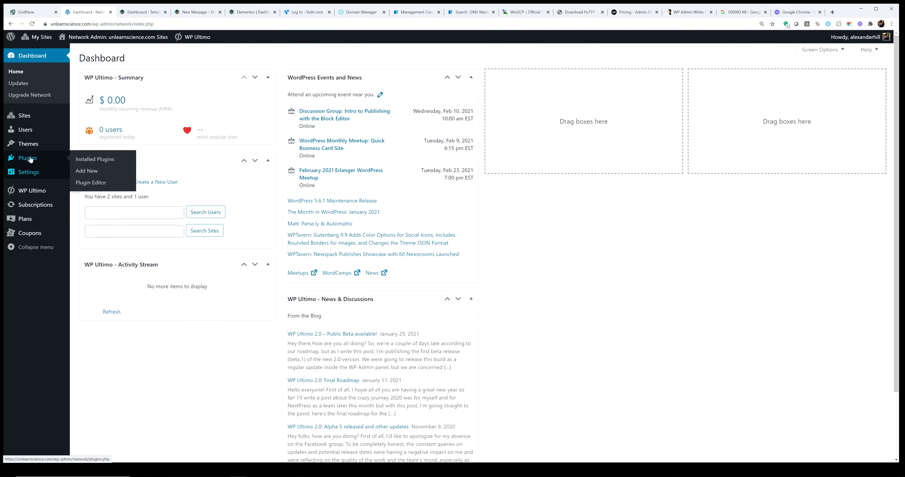
pyautogui.click(78, 173)
pyautogui.click(769, 82)
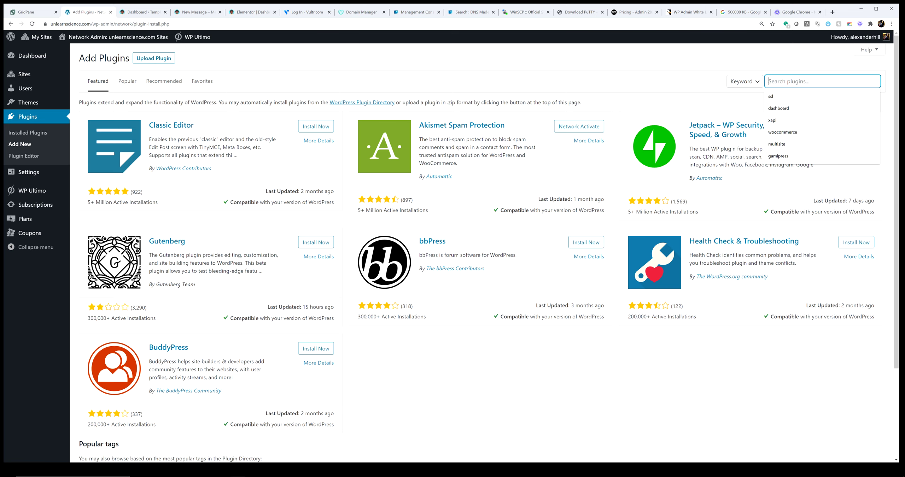
pyautogui.write('aam')
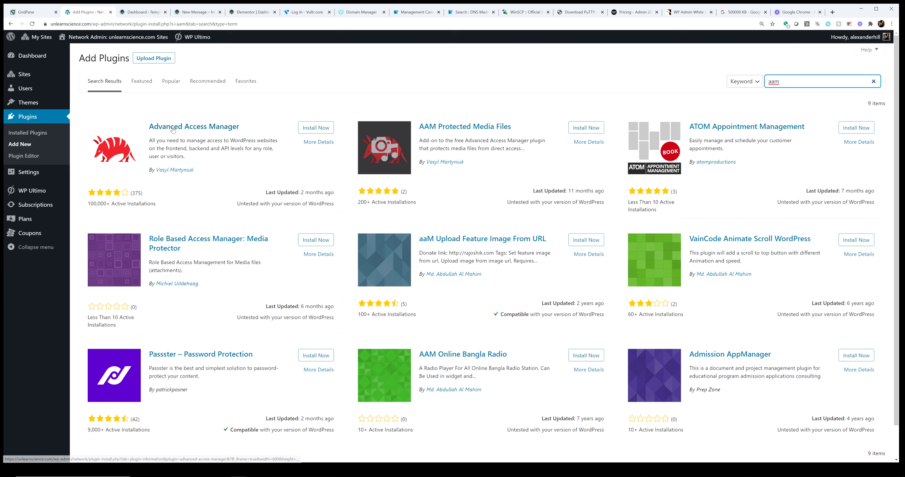
pyautogui.click(316, 135)
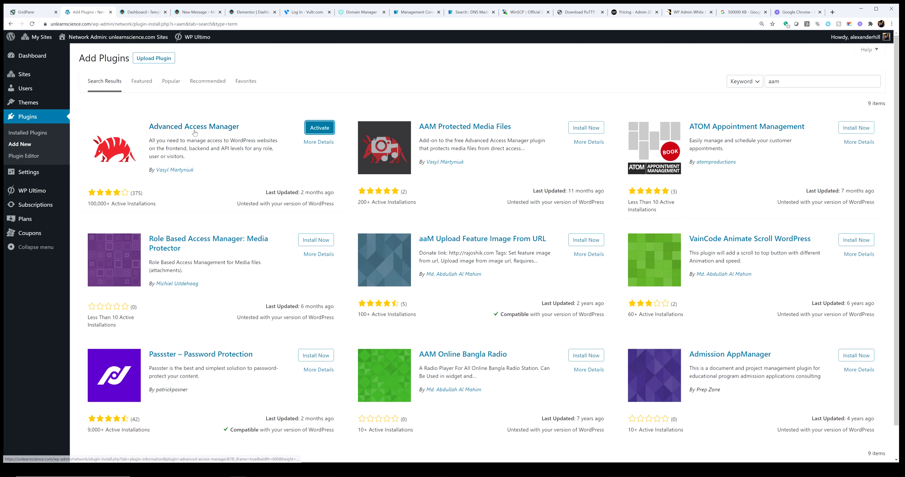
# Step: Activate the Advanced Access Manager plugin on the template site only
pyautogui.click(141, 13)
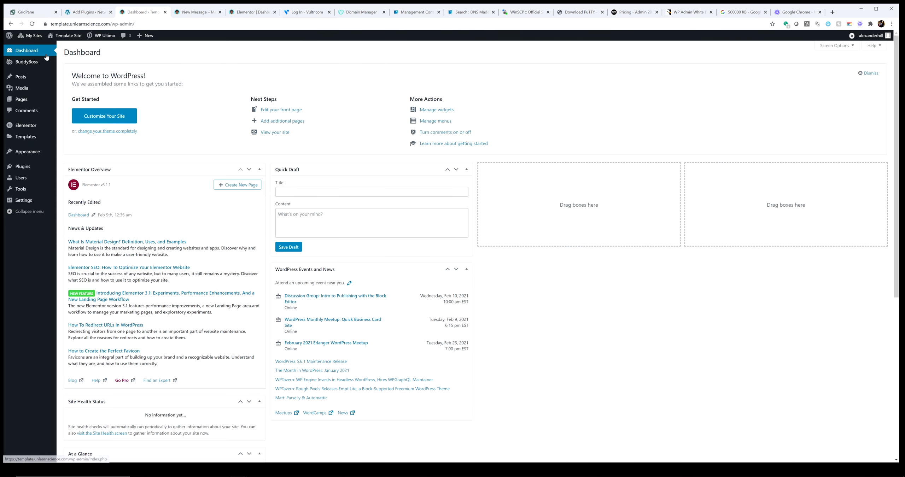
pyautogui.click(19, 176)
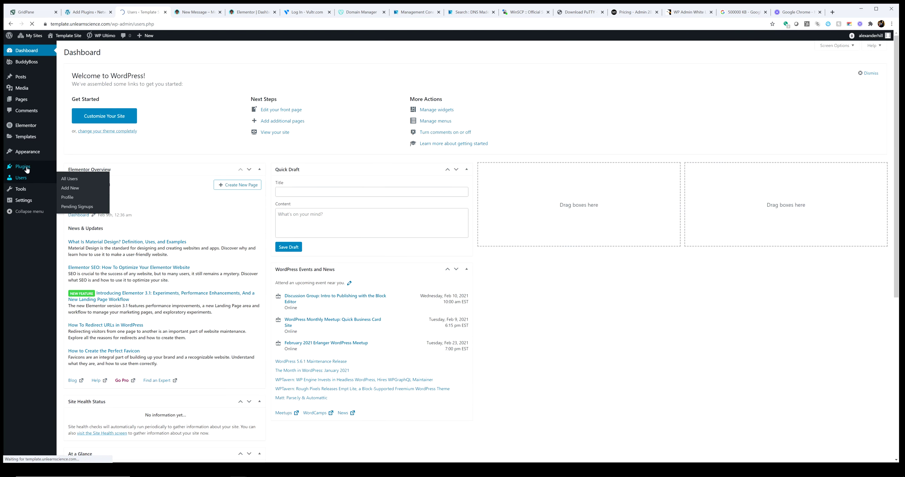
pyautogui.click(26, 168)
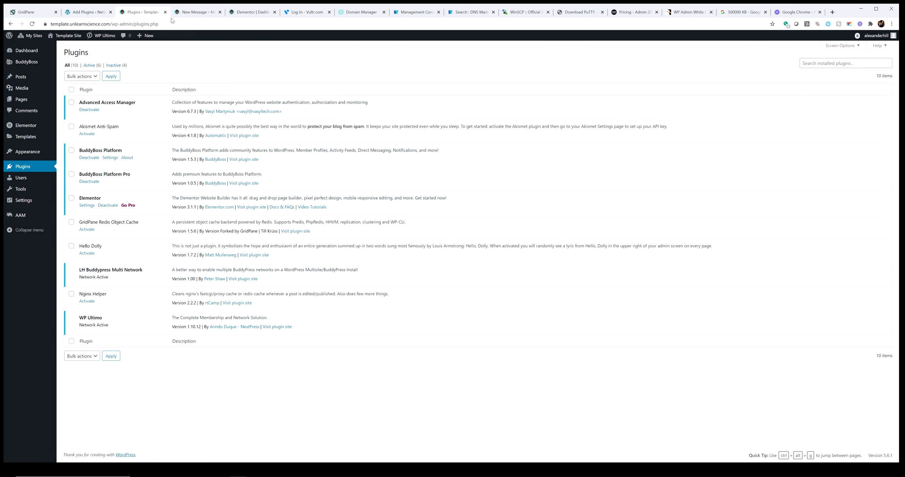
# Step: Compare Advanced Access Manager's activation status in the network plugin list with the template site's plugin list
pyautogui.click(186, 14)
pyautogui.click(141, 12)
pyautogui.click(87, 12)
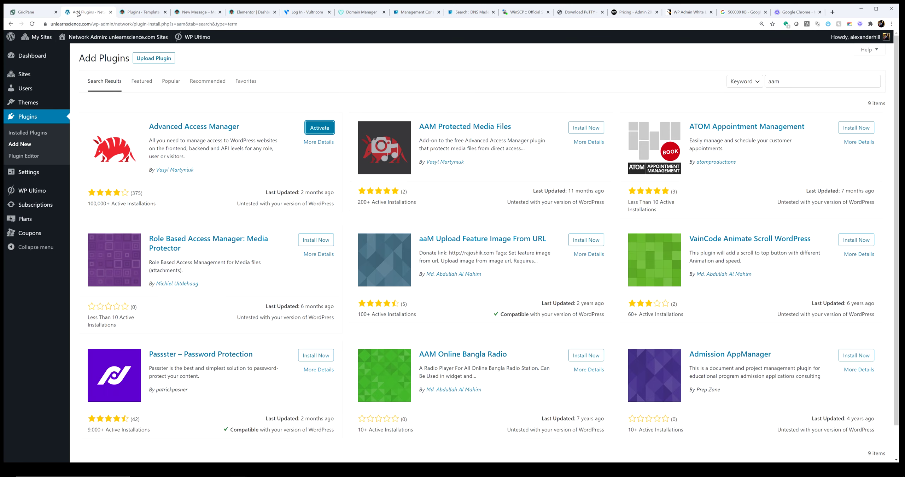
pyautogui.click(28, 132)
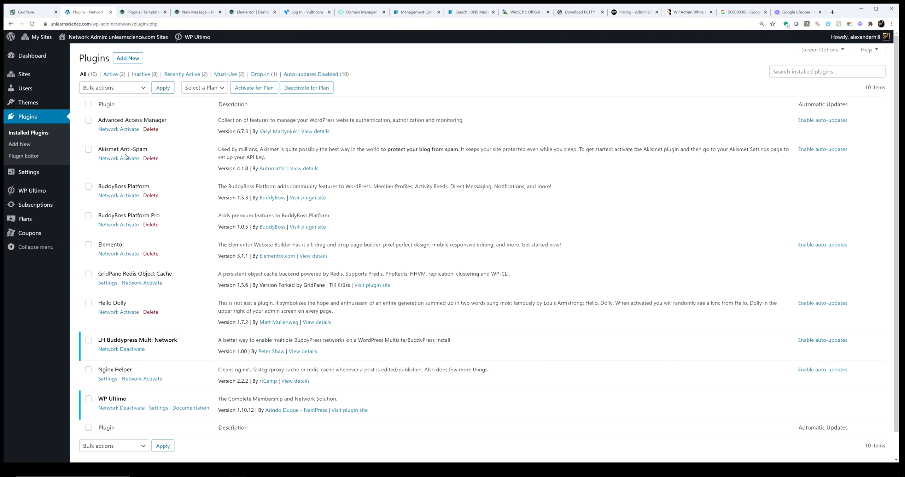
pyautogui.click(140, 12)
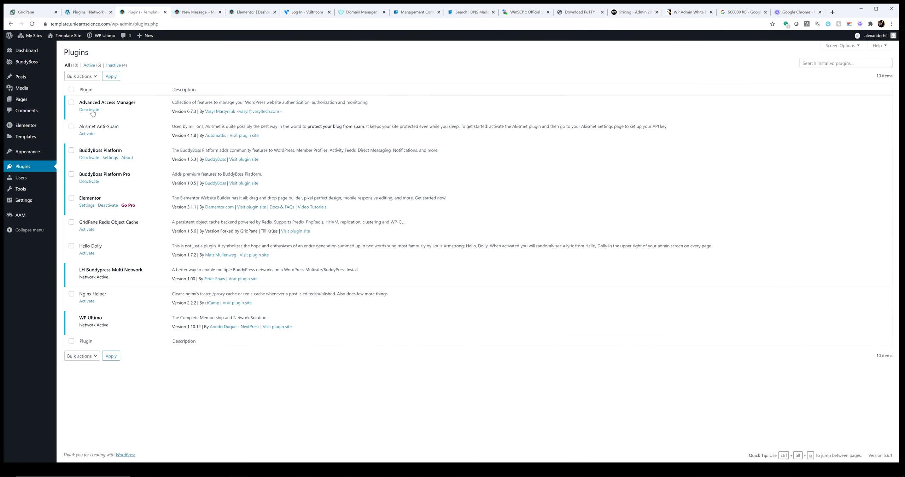
pyautogui.moveTo(145, 105); pyautogui.dragTo(80, 102)
# Step: Open the template site's AAM page, dismiss the error alert, and review the users, visitors and roles lists
pyautogui.click(21, 216)
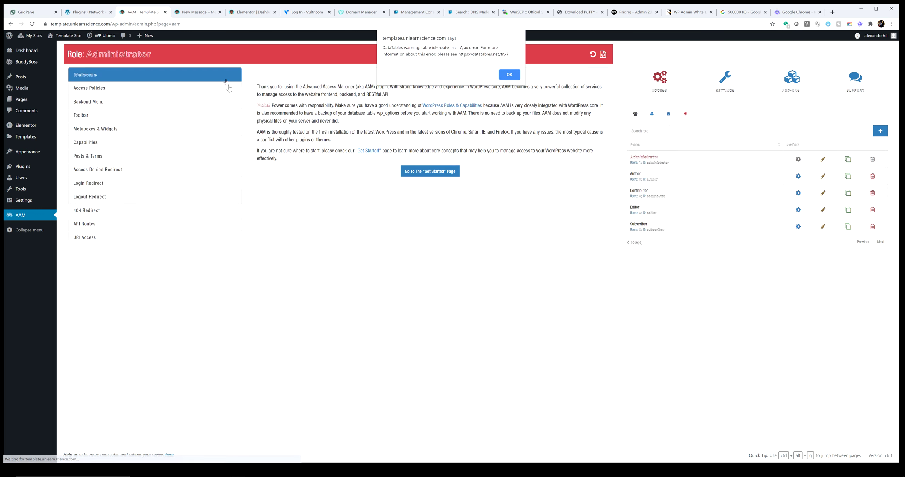
pyautogui.click(508, 74)
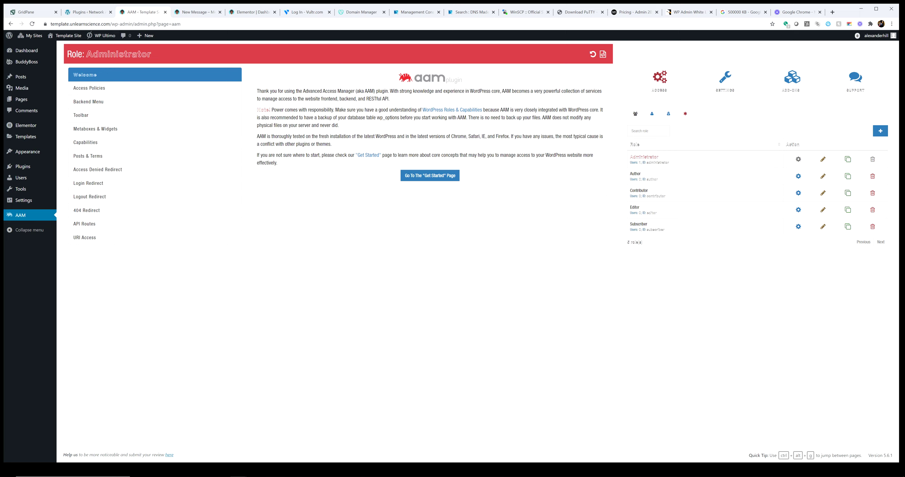
pyautogui.click(651, 117)
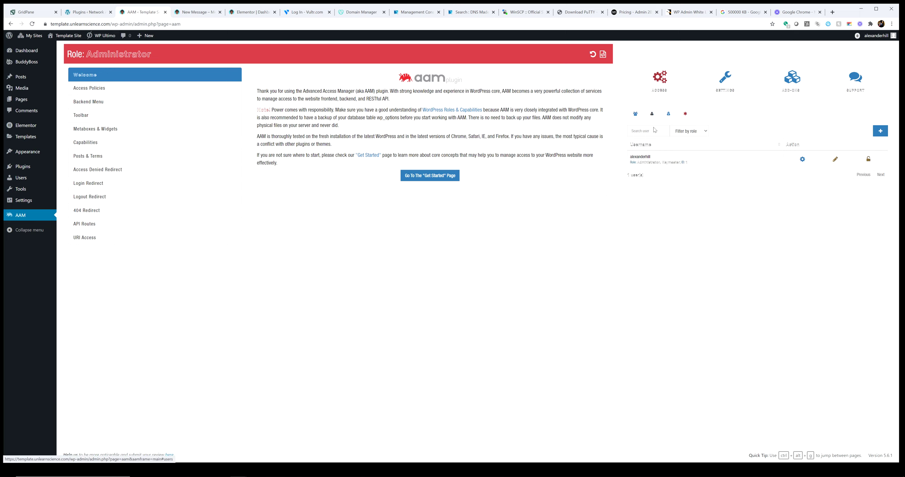
pyautogui.click(671, 115)
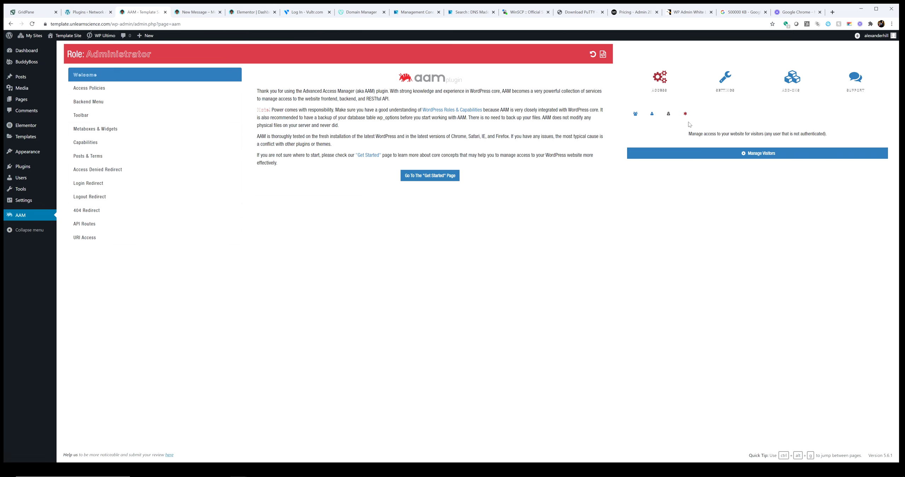
pyautogui.click(635, 114)
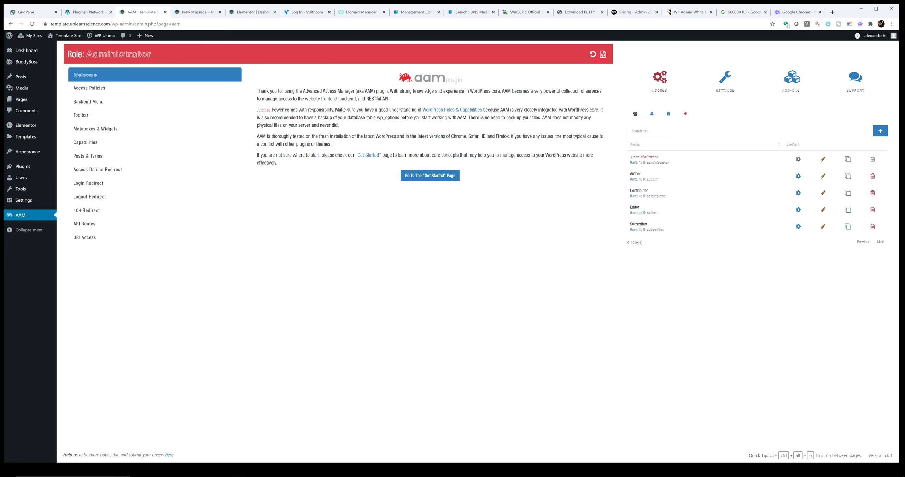
# Step: Enlarge the AAM page and set the Administrator role as the one being managed
pyautogui.moveTo(629, 157); pyautogui.dragTo(663, 161)
pyautogui.hotkey('ctrl', '+')
pyautogui.hotkey('ctrl', '+')
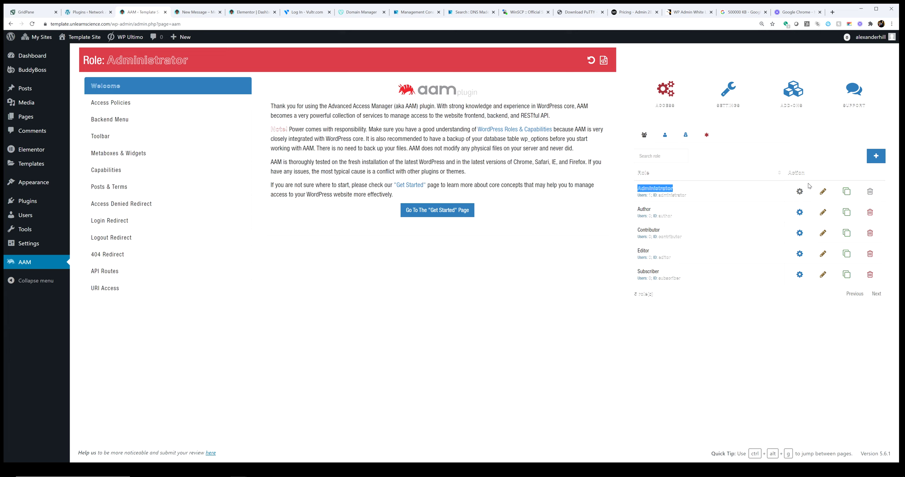
pyautogui.click(798, 194)
pyautogui.click(799, 253)
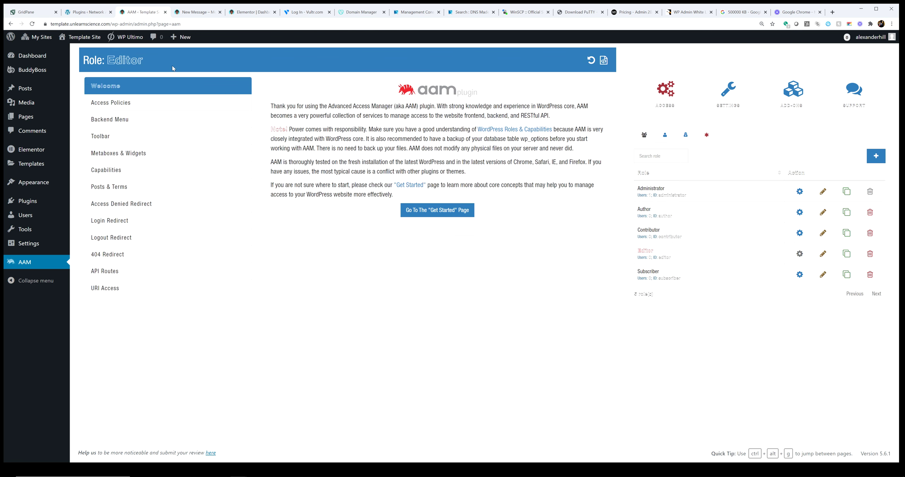
pyautogui.click(800, 192)
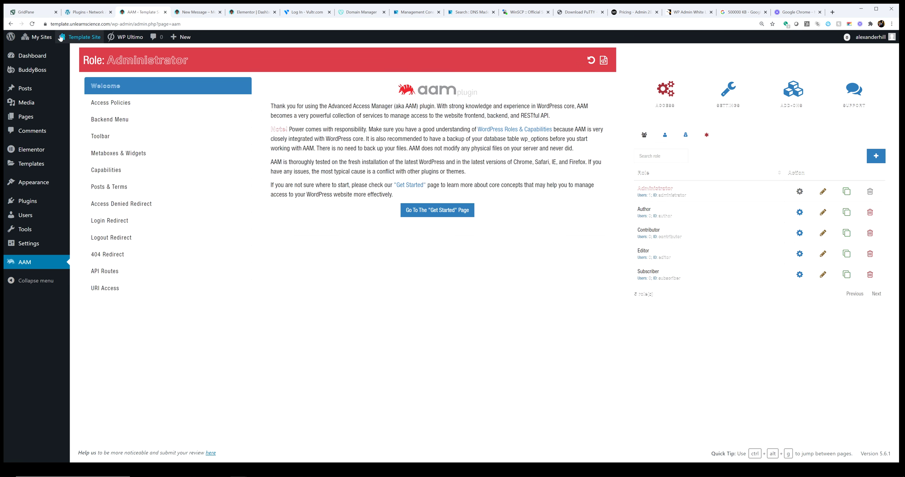
# Step: Restrict the About WordPress and My Sites toolbar menus for the Administrator role
pyautogui.moveTo(20, 37)
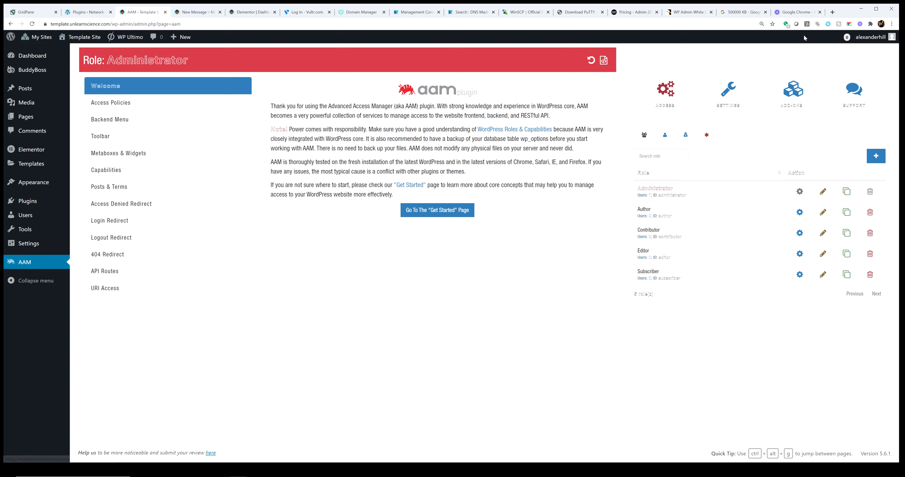
pyautogui.moveTo(868, 43)
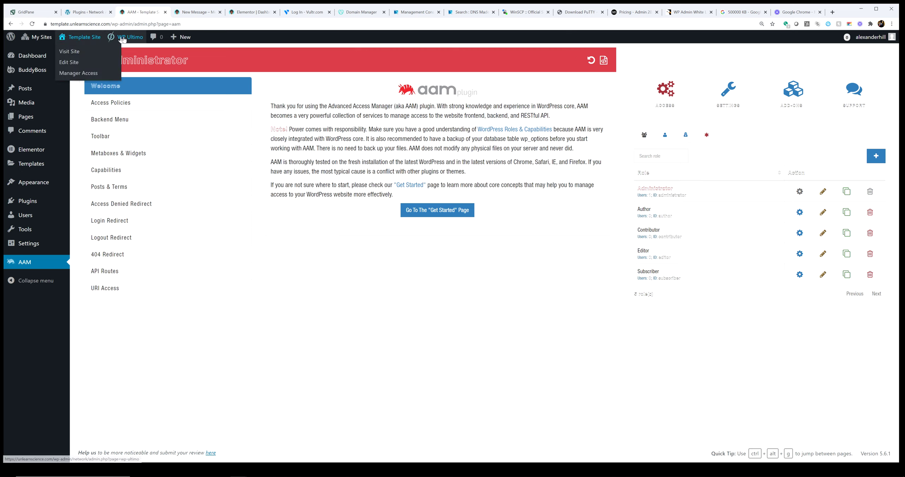
pyautogui.moveTo(128, 40)
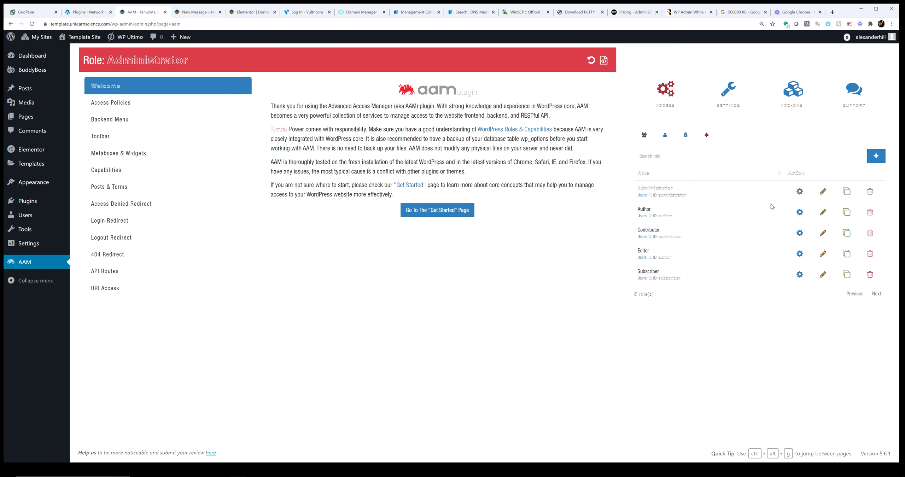
pyautogui.click(121, 138)
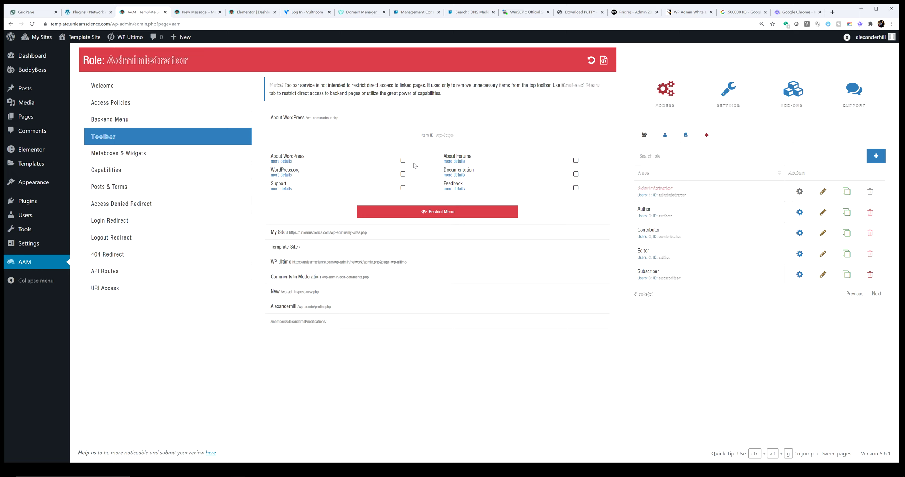
pyautogui.click(440, 213)
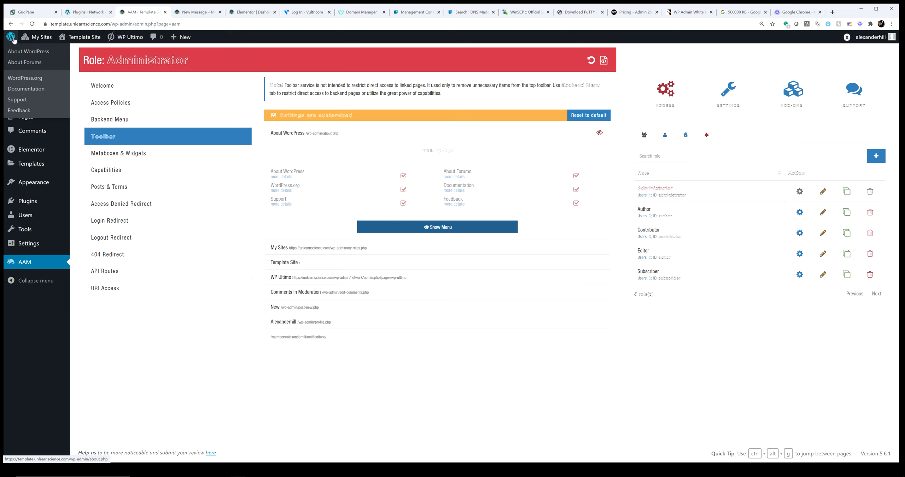
pyautogui.click(344, 249)
pyautogui.click(446, 338)
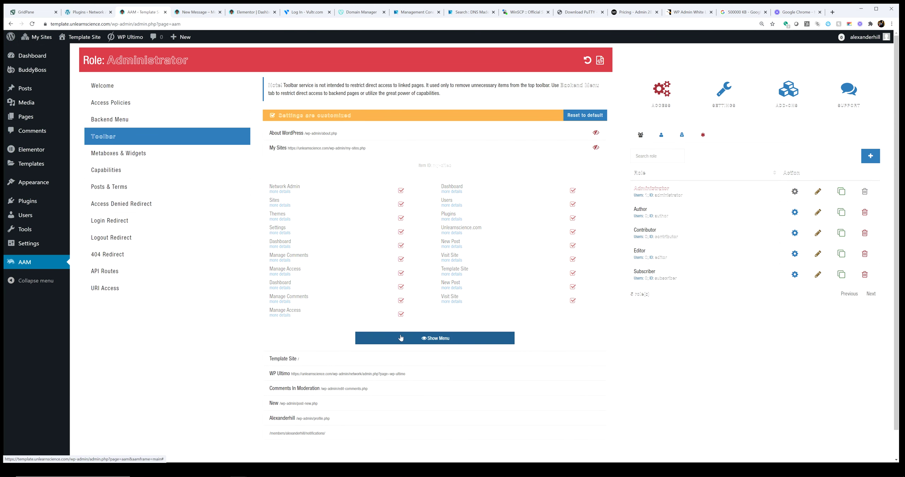
# Step: Restrict the Manager Access and Edit Site items of the Template Site toolbar menu, checking the Edit Site page in a separate tab
pyautogui.moveTo(79, 40)
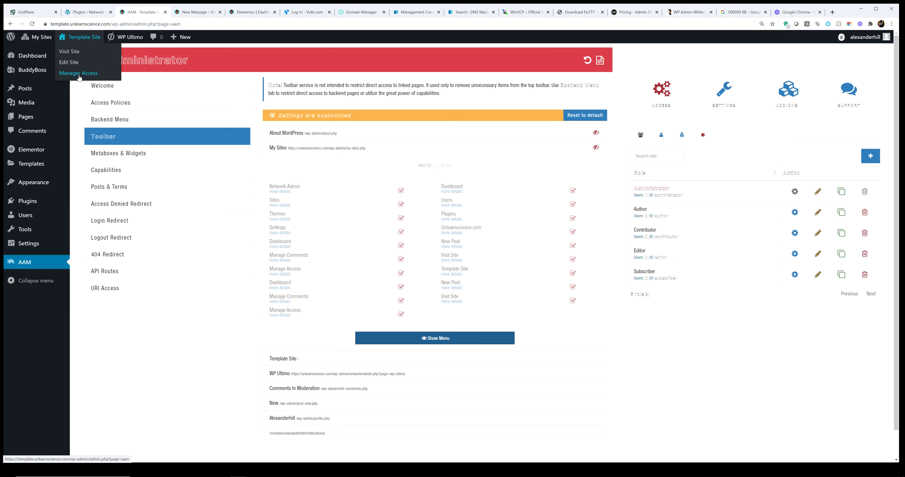
pyautogui.click(378, 361)
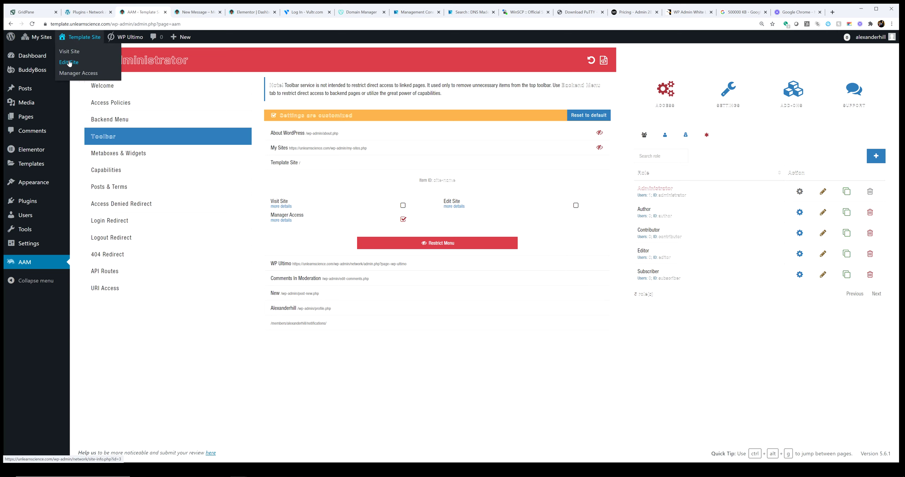
pyautogui.rightClick(70, 63)
pyautogui.click(69, 61)
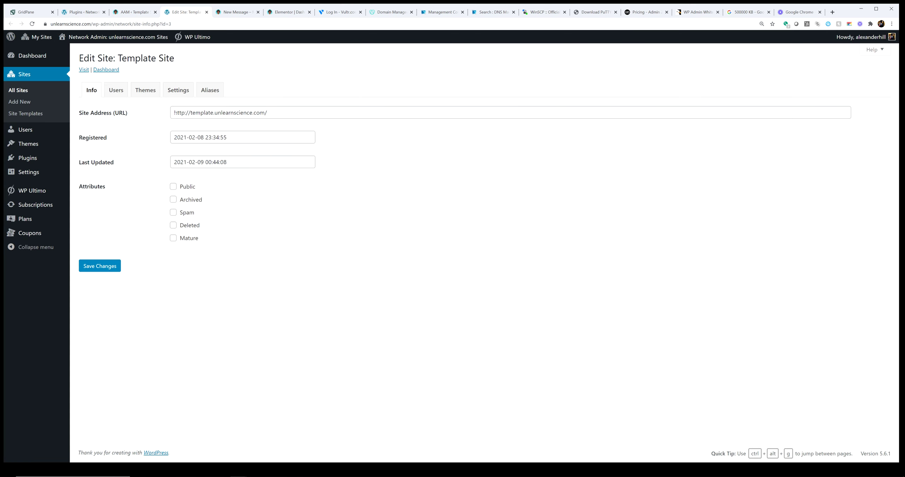
pyautogui.click(116, 11)
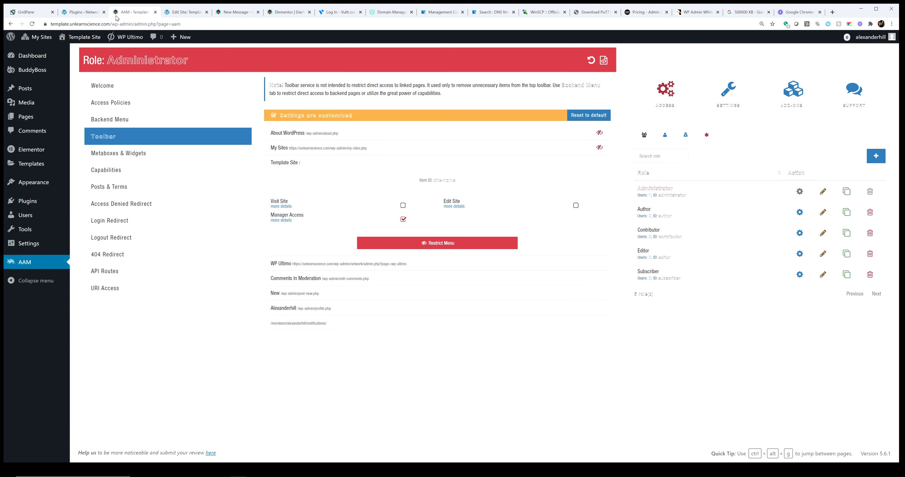
pyautogui.click(576, 206)
# Step: Restrict the WP Ultimo, Comments In Moderation and New toolbar menus for the Administrator role
pyautogui.click(315, 268)
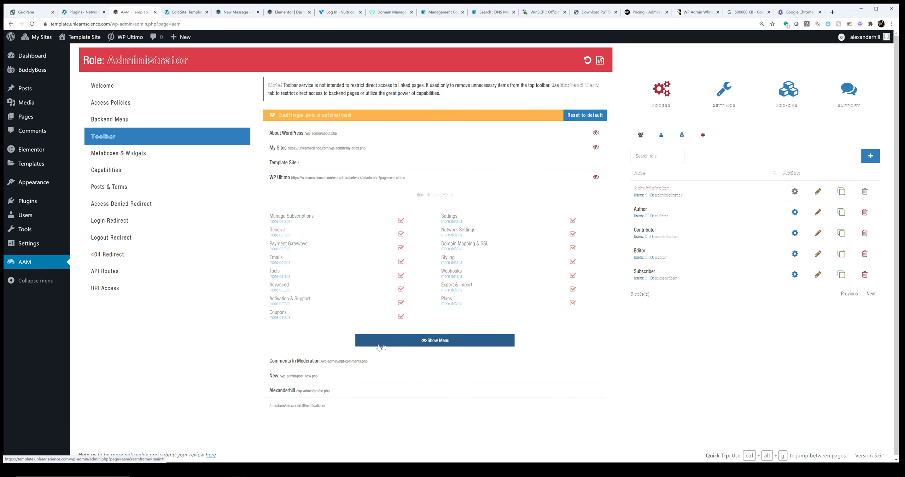
pyautogui.click(339, 364)
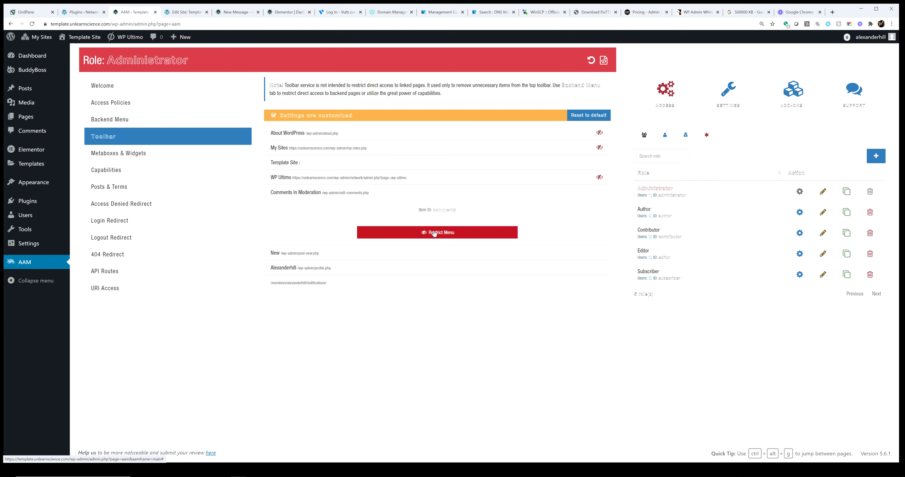
pyautogui.click(434, 234)
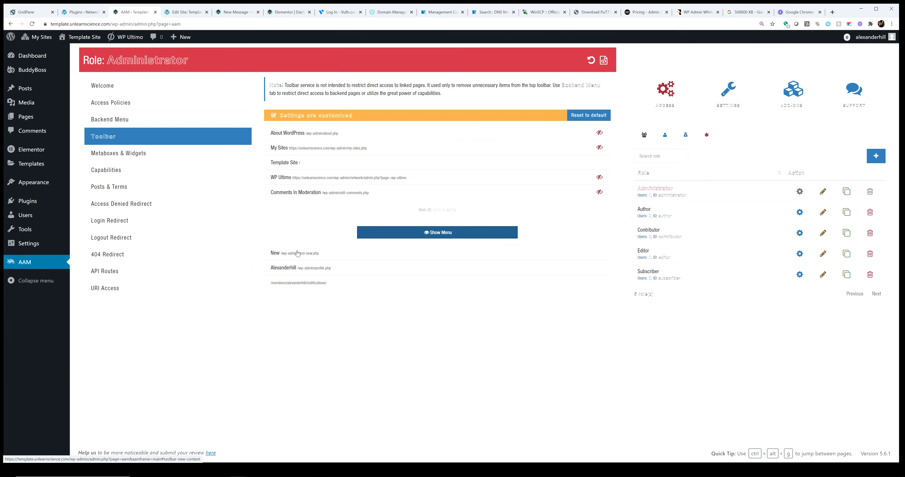
pyautogui.click(297, 253)
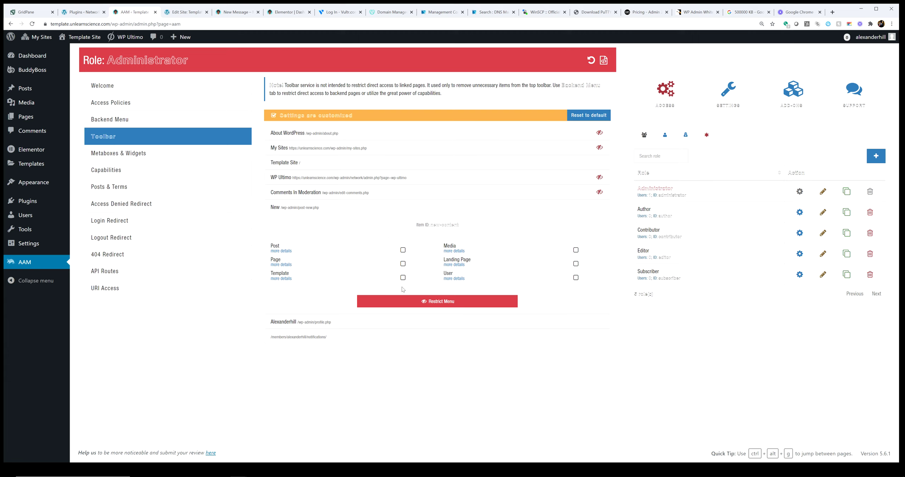
pyautogui.click(402, 300)
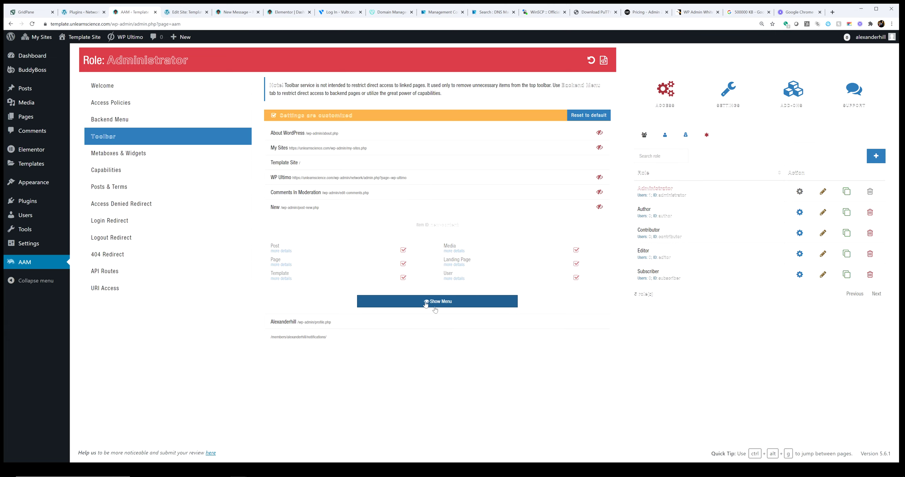
# Step: Review the account and notifications toolbar menu items for the Administrator role, and check the Edit Site page in its separate tab
pyautogui.click(306, 324)
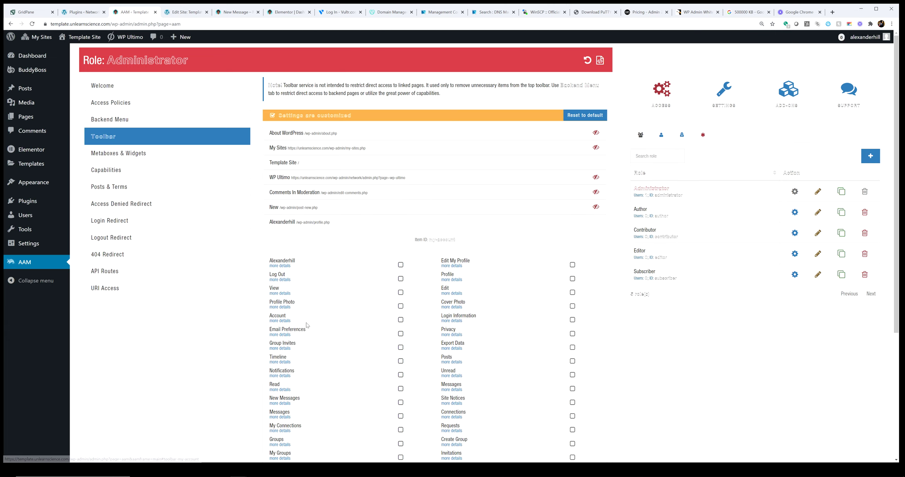
pyautogui.scroll(-3, 313, 330)
pyautogui.scroll(-2, 340, 438)
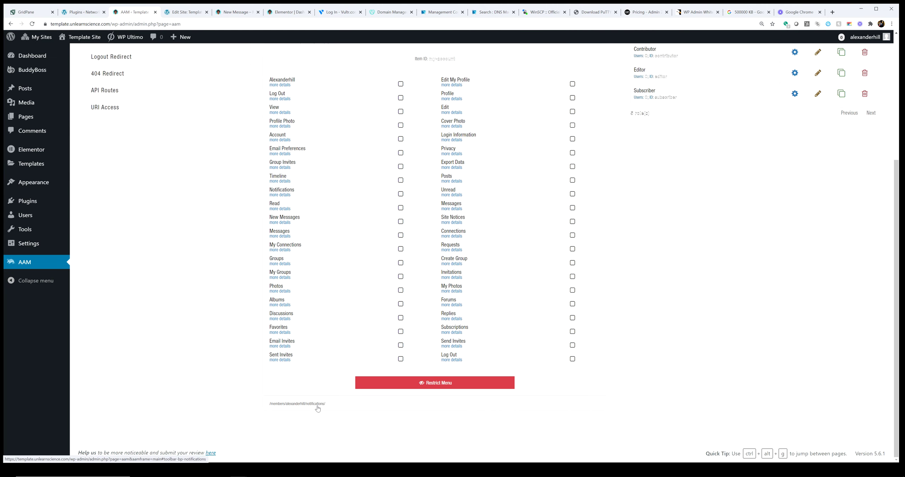
pyautogui.click(317, 406)
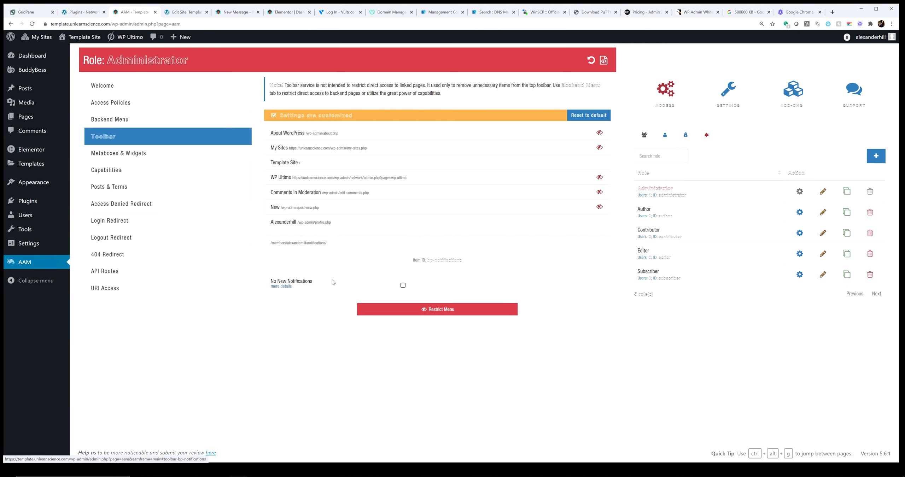
pyautogui.click(315, 222)
pyautogui.scroll(-3, 374, 320)
pyautogui.scroll(3, 374, 320)
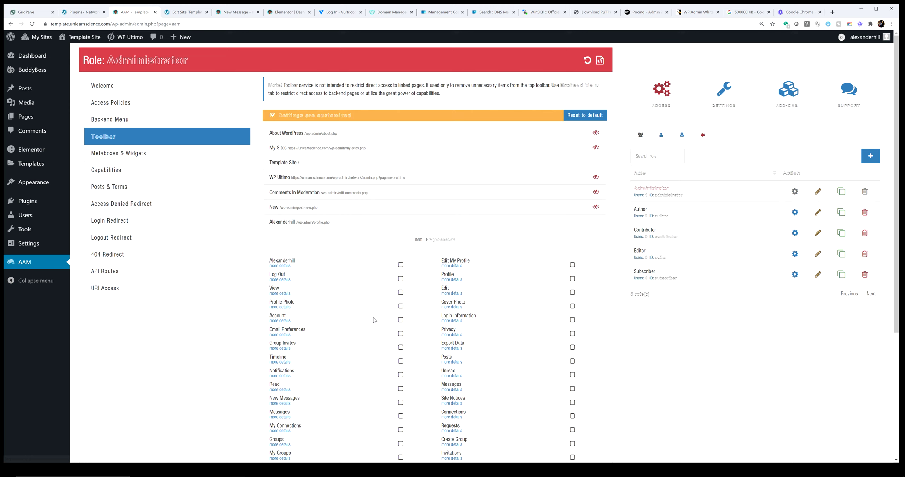
pyautogui.click(341, 222)
pyautogui.click(183, 12)
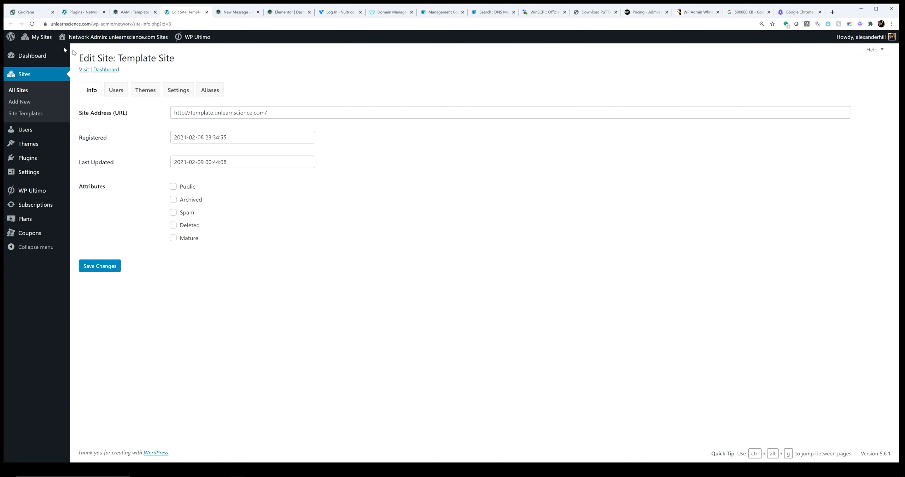
pyautogui.click(136, 14)
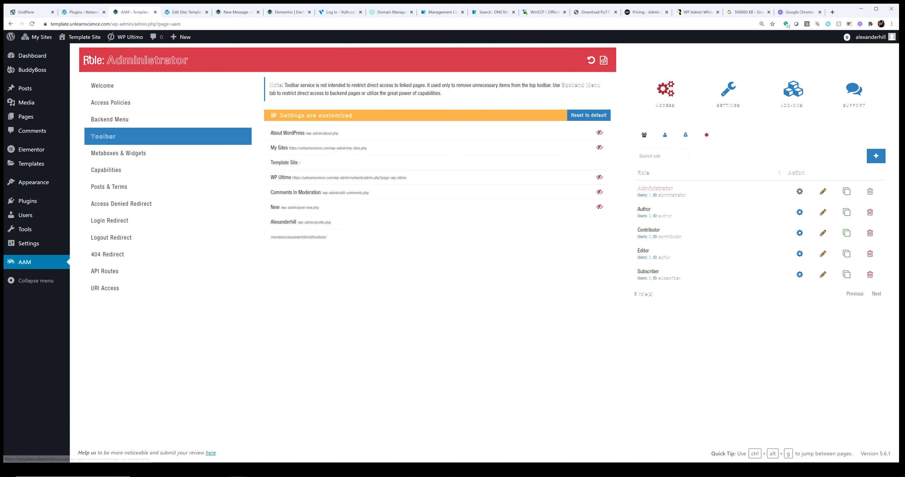
# Step: Open the template site's Dashboard and check the toolbar and the Appearance submenu
pyautogui.click(37, 62)
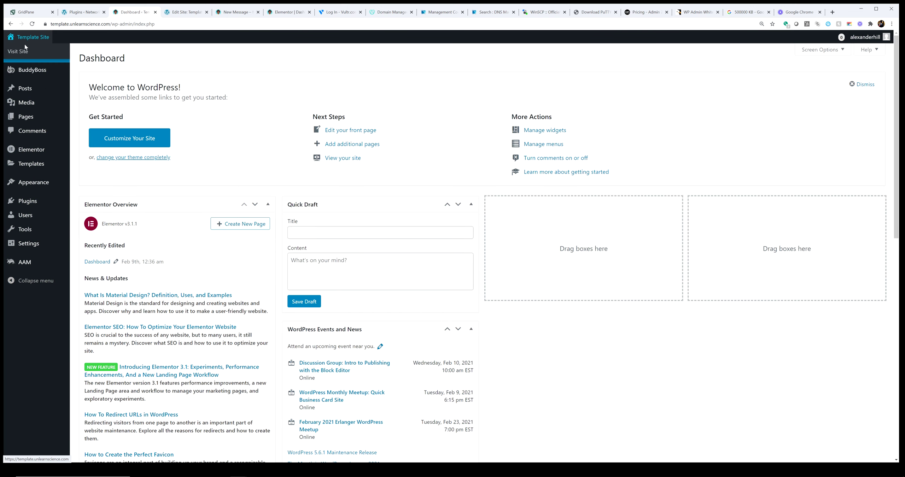
pyautogui.moveTo(25, 188)
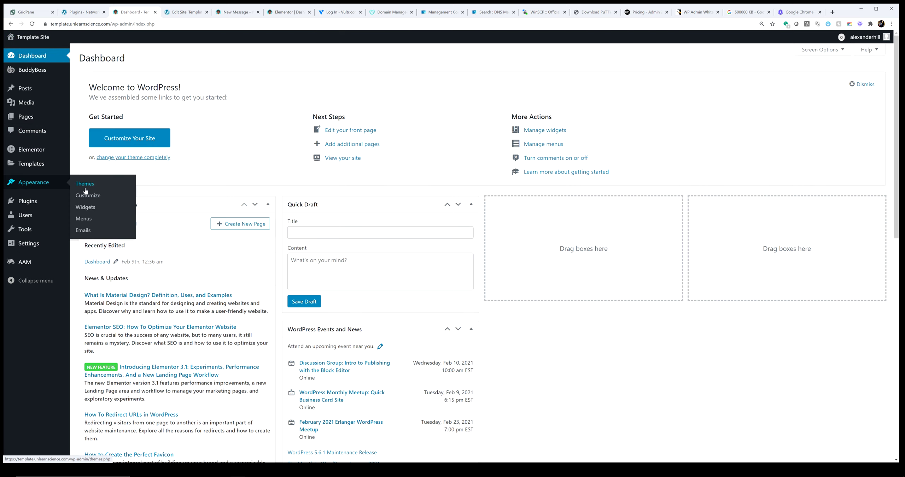
# Step: Return to the AAM page, dismiss the error alert, and set the site's own user account as the one being managed
pyautogui.click(20, 262)
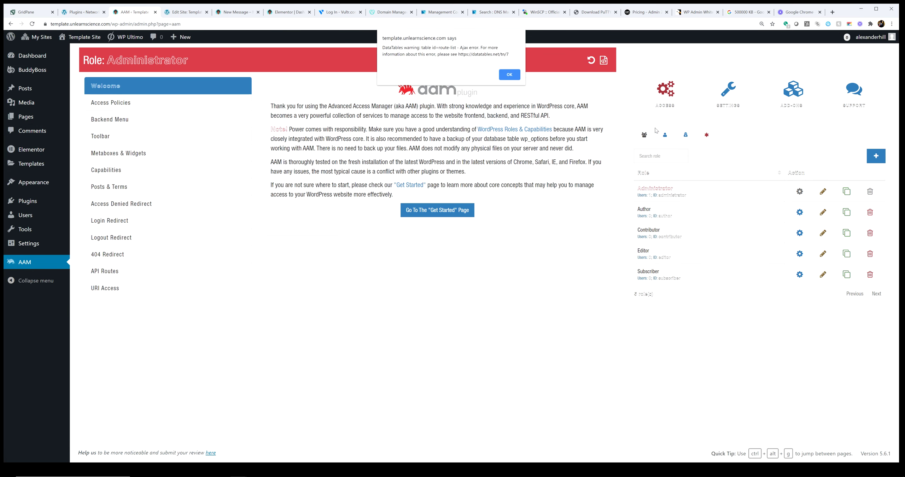
pyautogui.click(510, 74)
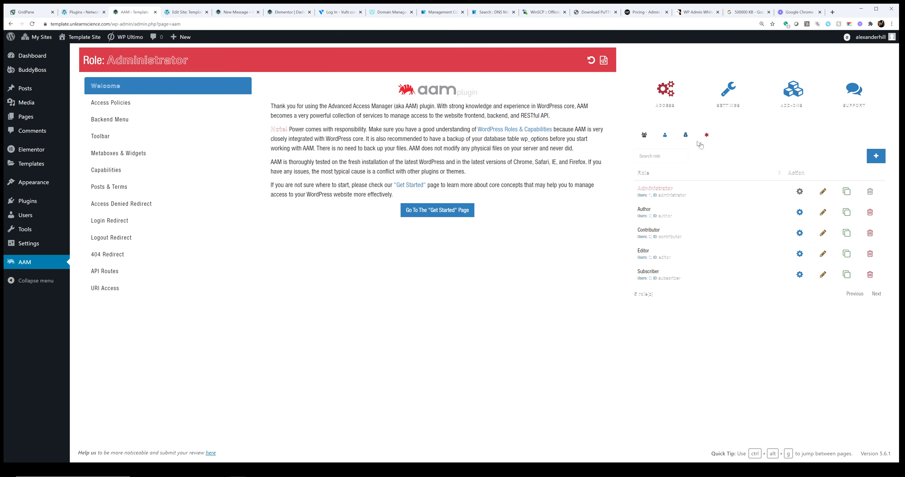
pyautogui.click(666, 135)
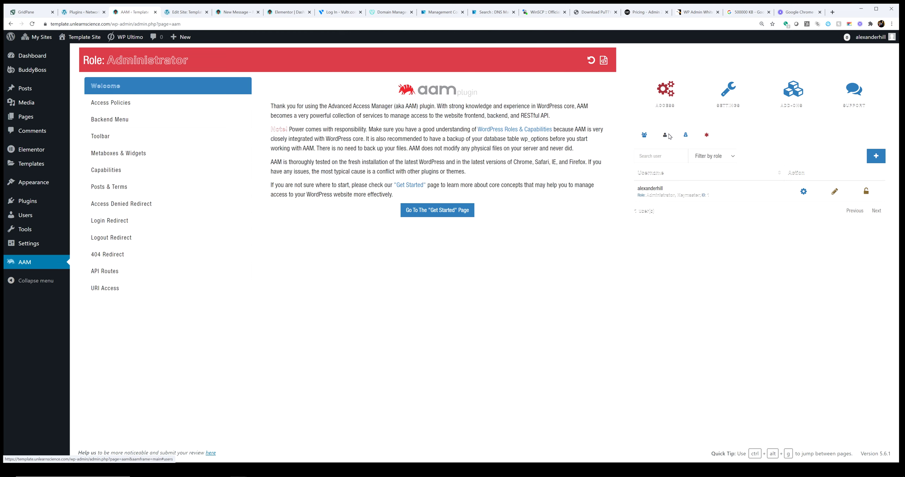
pyautogui.click(804, 192)
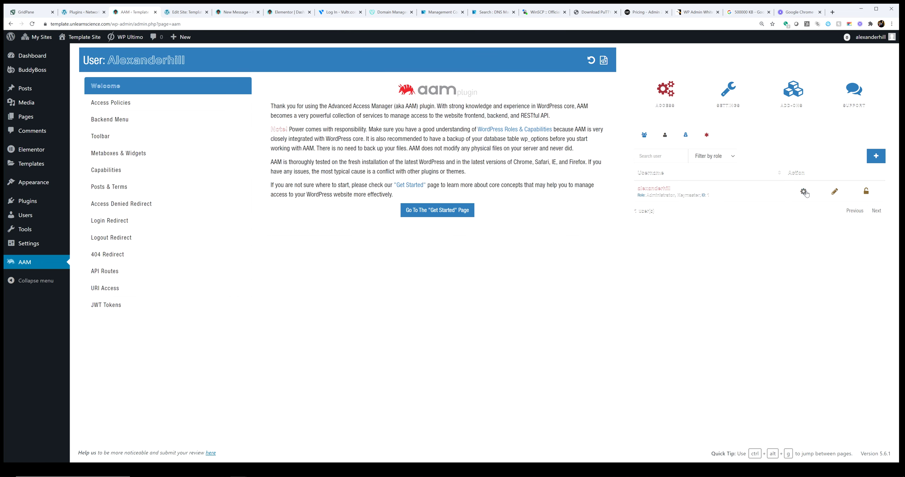
# Step: Show the About WordPress and My Sites toolbar menus and all Template Site items for the individual user
pyautogui.click(118, 144)
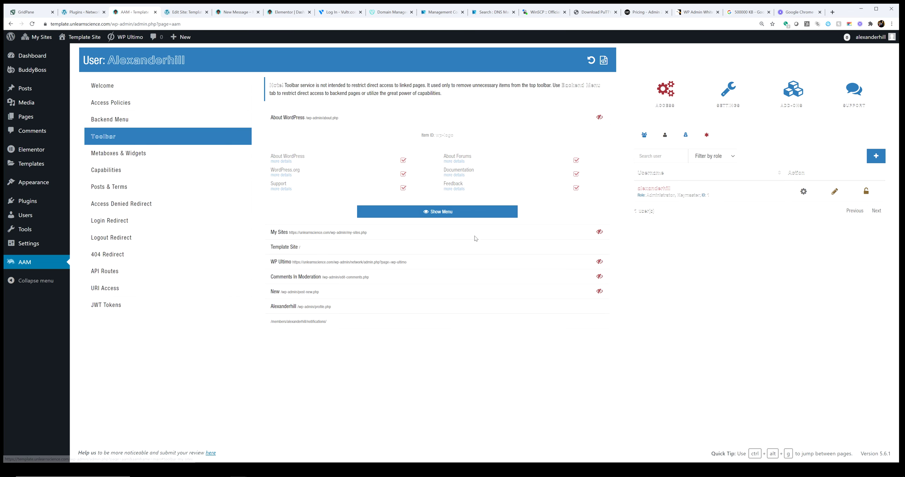
pyautogui.click(450, 212)
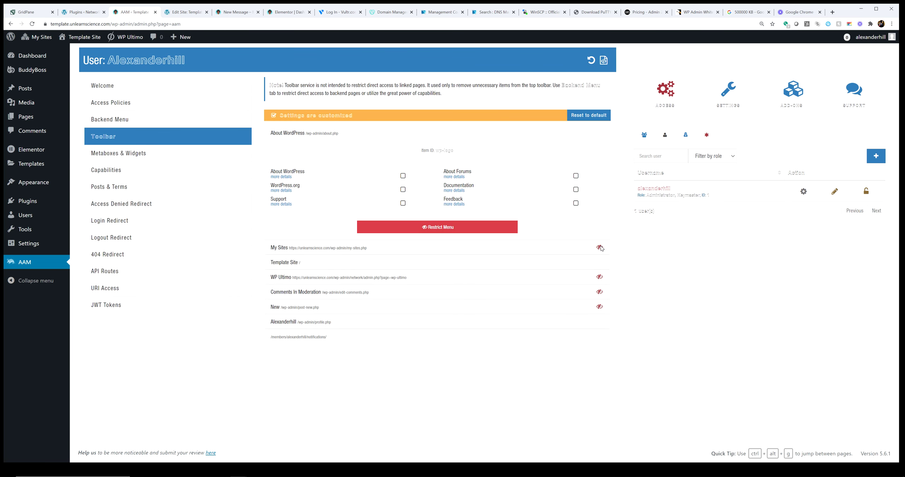
pyautogui.click(517, 249)
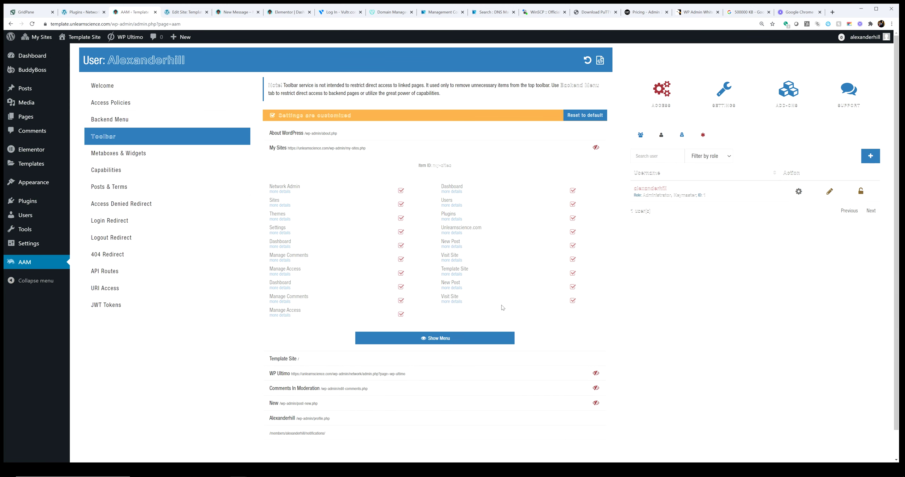
pyautogui.click(473, 342)
pyautogui.click(458, 360)
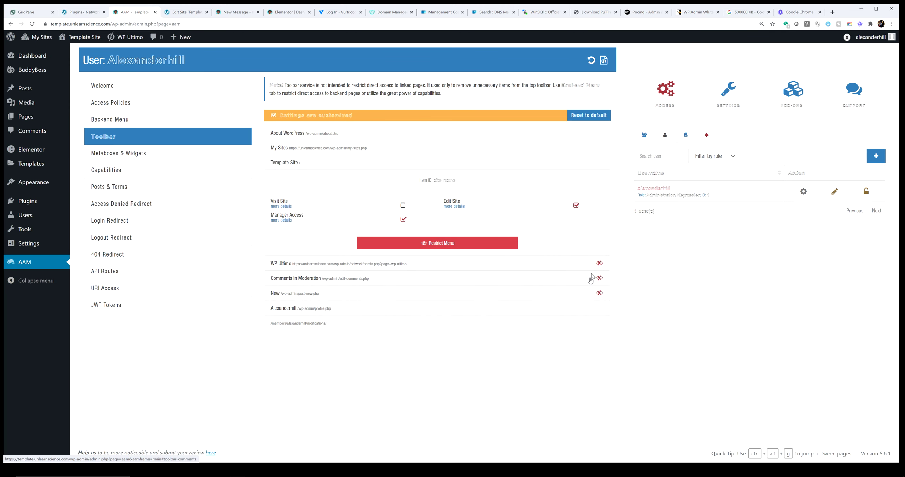
pyautogui.click(493, 247)
pyautogui.click(493, 246)
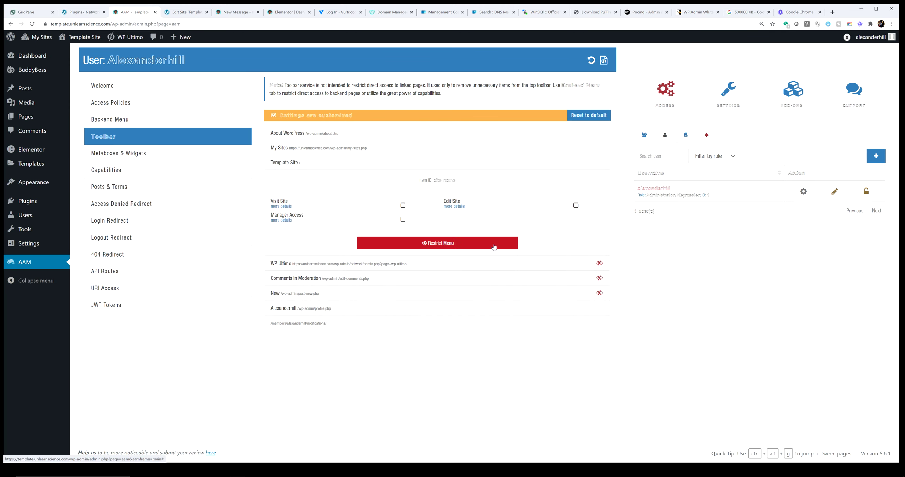
# Step: Show the WP Ultimo, Comments In Moderation and New toolbar menus for the individual user
pyautogui.click(485, 267)
pyautogui.click(468, 339)
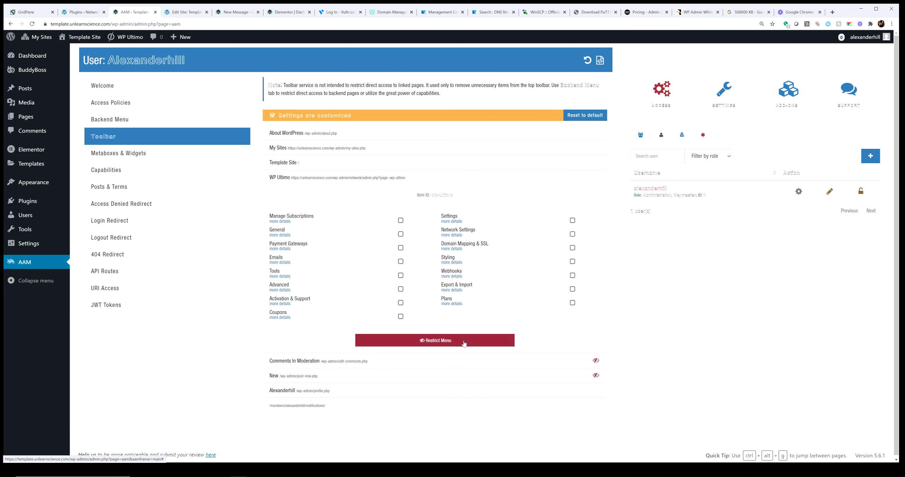
pyautogui.click(456, 365)
pyautogui.click(459, 238)
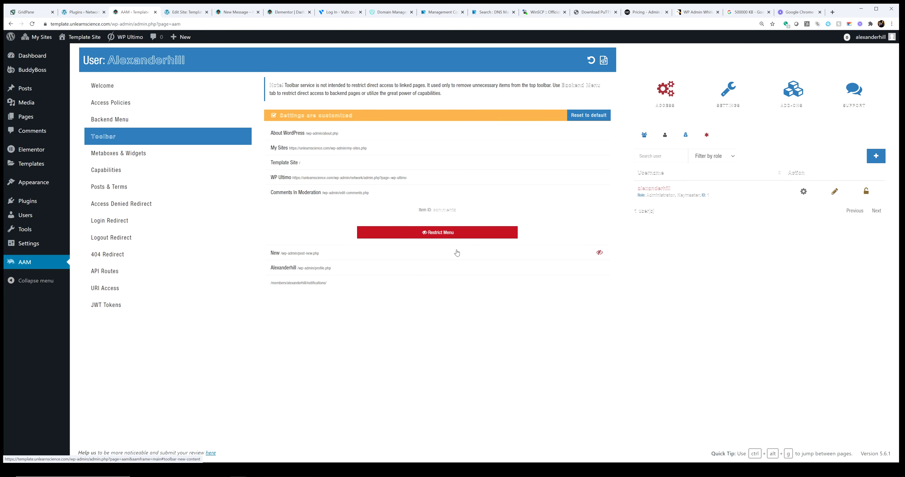
pyautogui.click(457, 253)
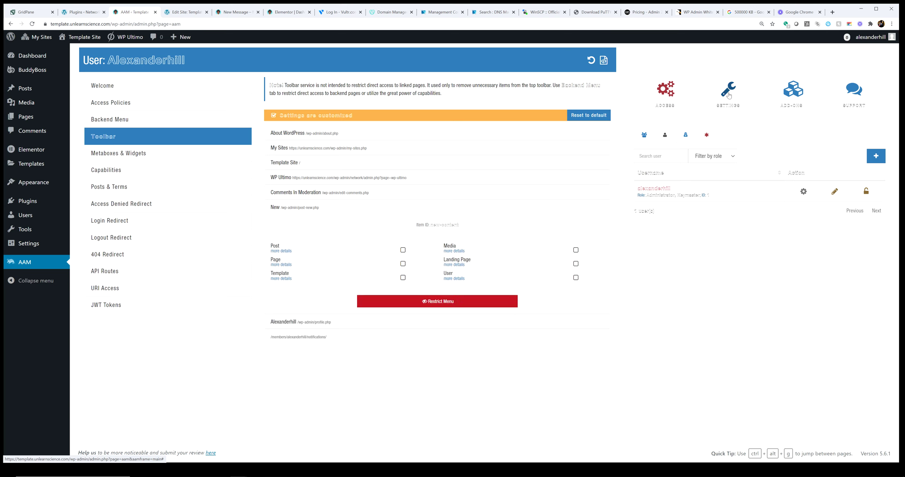
# Step: Set the Administrator role as the one being managed again and open the BuddyBoss items of its Backend Menu settings
pyautogui.click(644, 135)
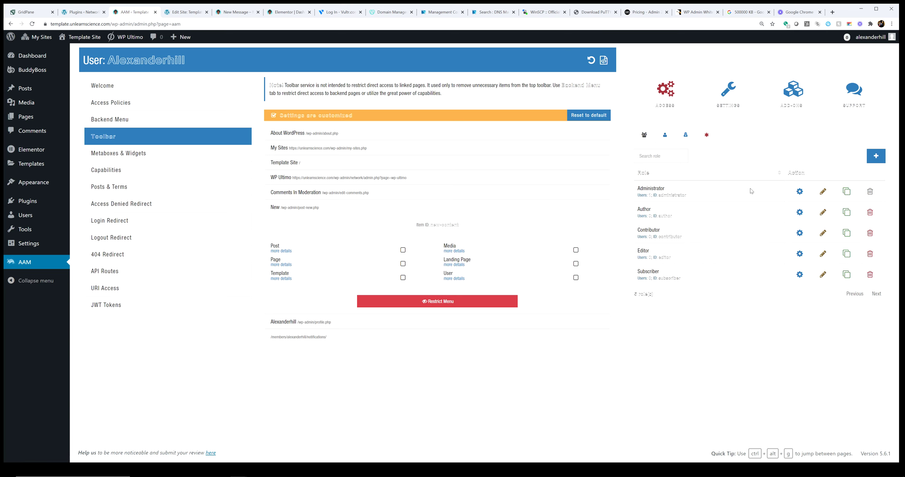
pyautogui.click(665, 135)
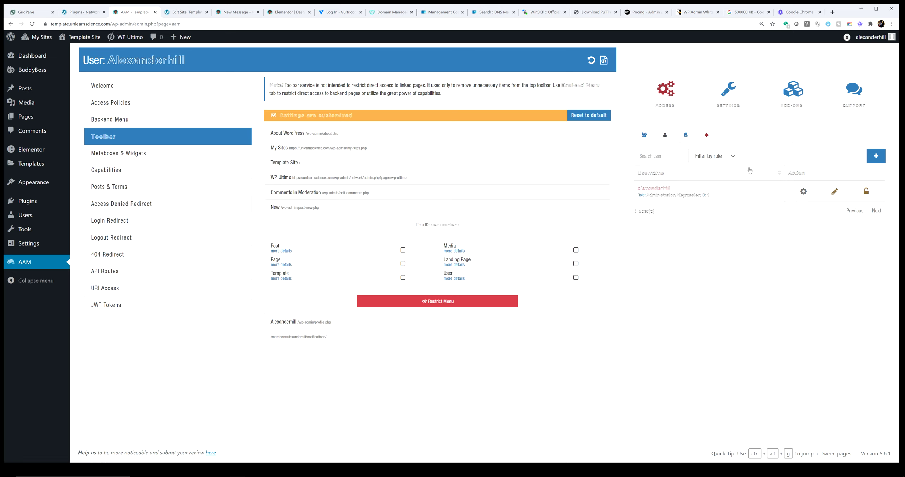
pyautogui.click(644, 135)
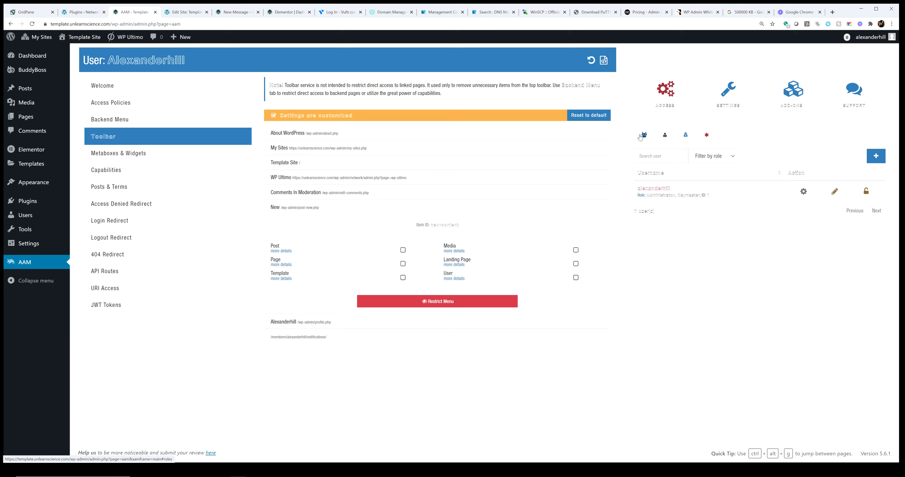
pyautogui.click(799, 191)
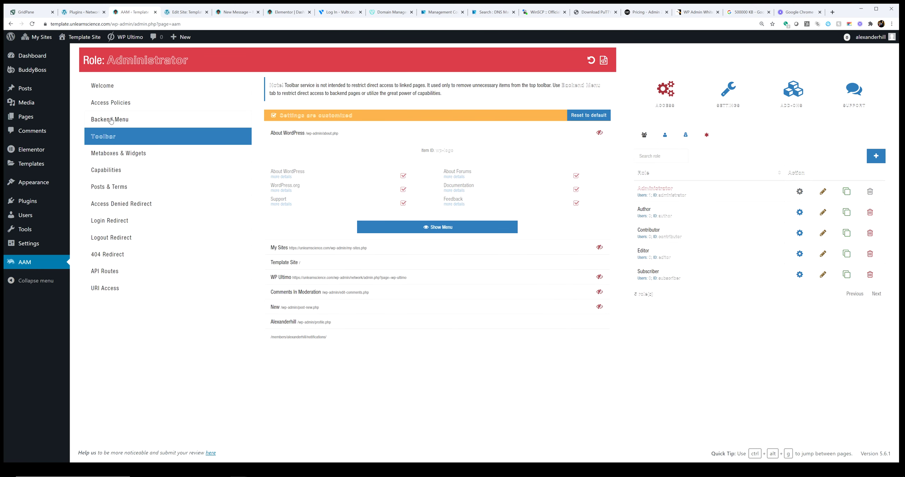
pyautogui.click(110, 121)
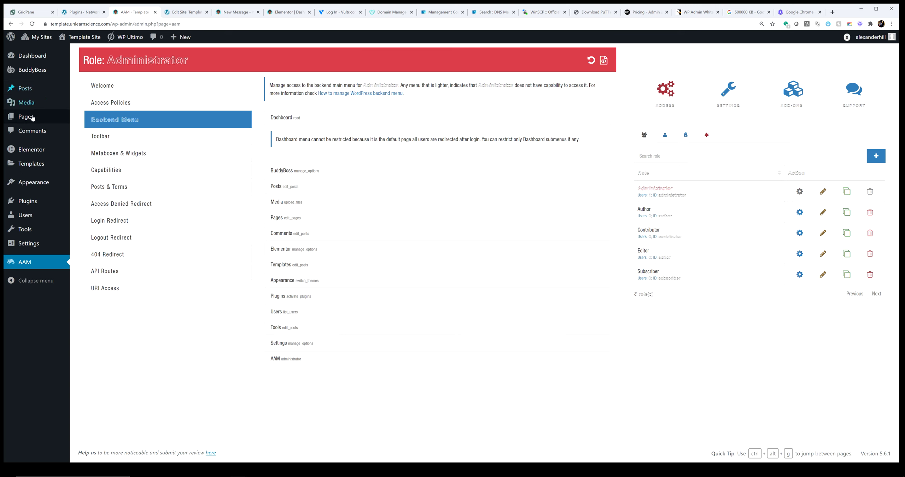
pyautogui.click(283, 172)
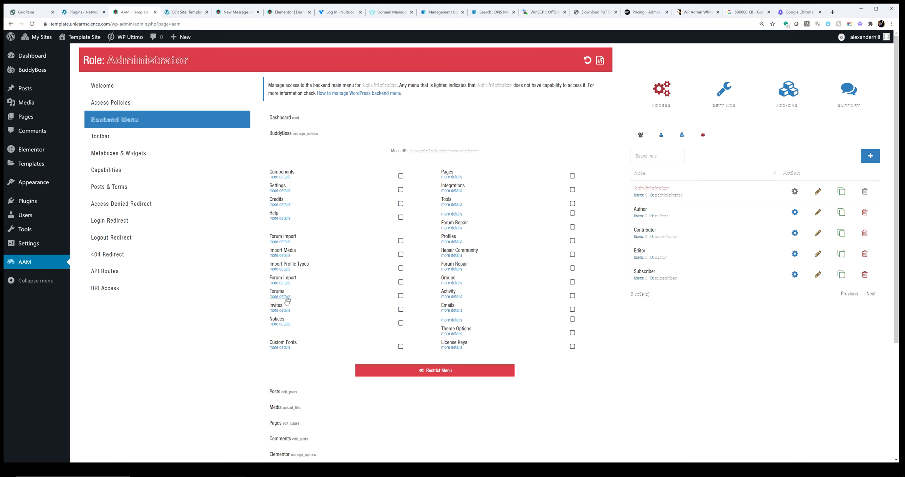
# Step: Try restricting the whole BuddyBoss backend menu for the Administrator role and show it again
pyautogui.click(400, 370)
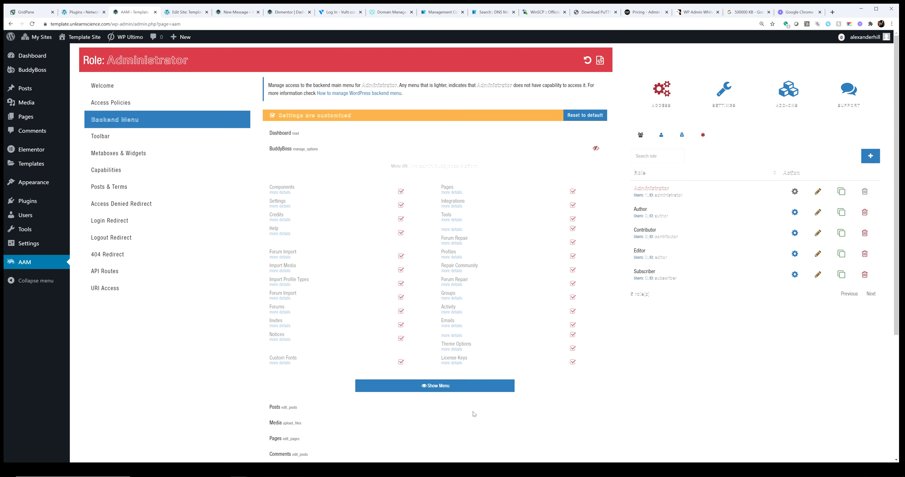
pyautogui.click(460, 388)
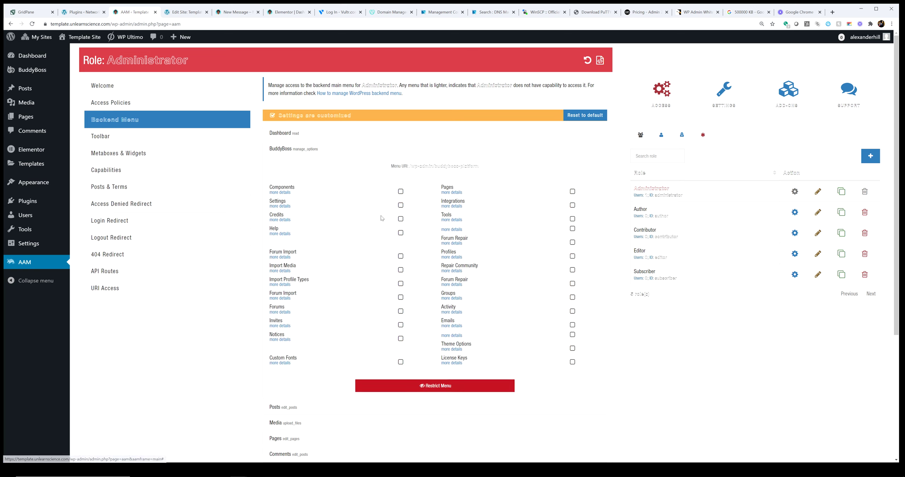
# Step: Restrict the BuddyBoss items Components, Settings, Credits, Help, Pages, Integrations, Tools, the unnamed entry below Tools, and the first Forum Repair and Forum Import for Administrator
pyautogui.click(401, 191)
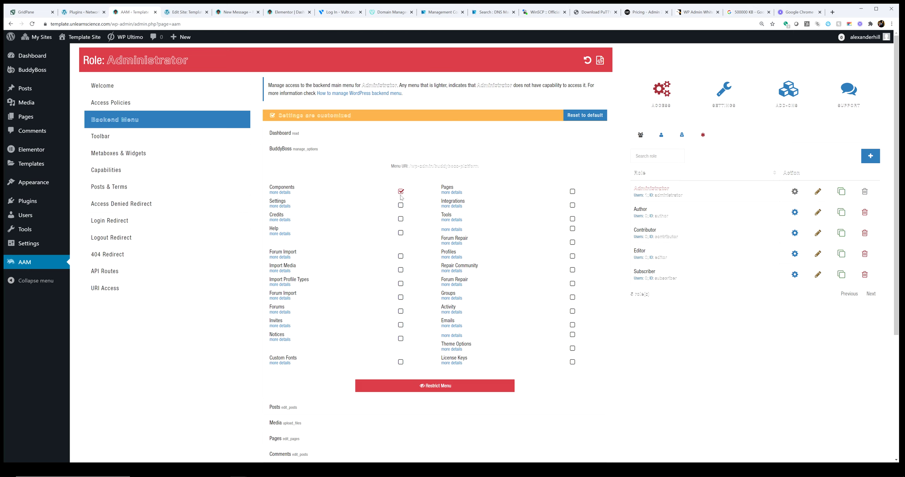
pyautogui.click(401, 207)
pyautogui.click(573, 192)
pyautogui.click(572, 207)
pyautogui.click(573, 220)
pyautogui.click(571, 244)
pyautogui.click(401, 256)
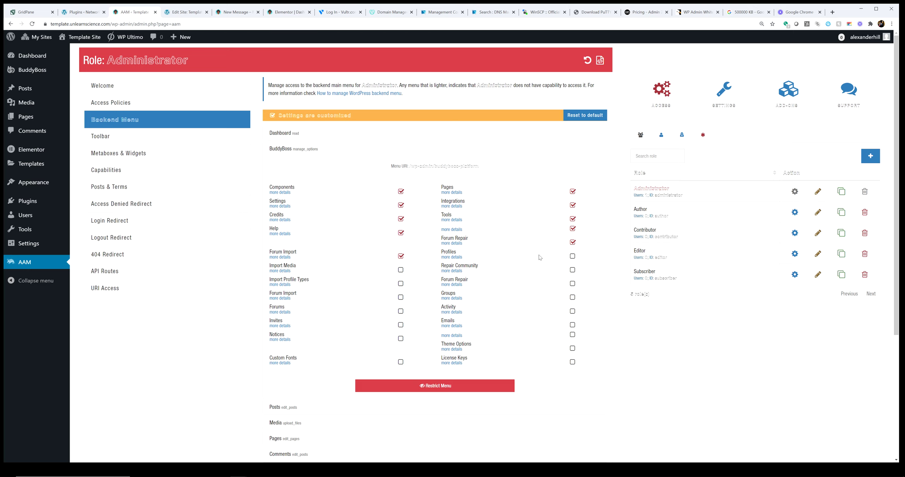
# Step: Restrict Profiles, Import Media, Repair Community, Import Profile Types, the second Forum Repair and Forum Import, Custom Fonts and License Keys, and view the Forums details
pyautogui.click(573, 257)
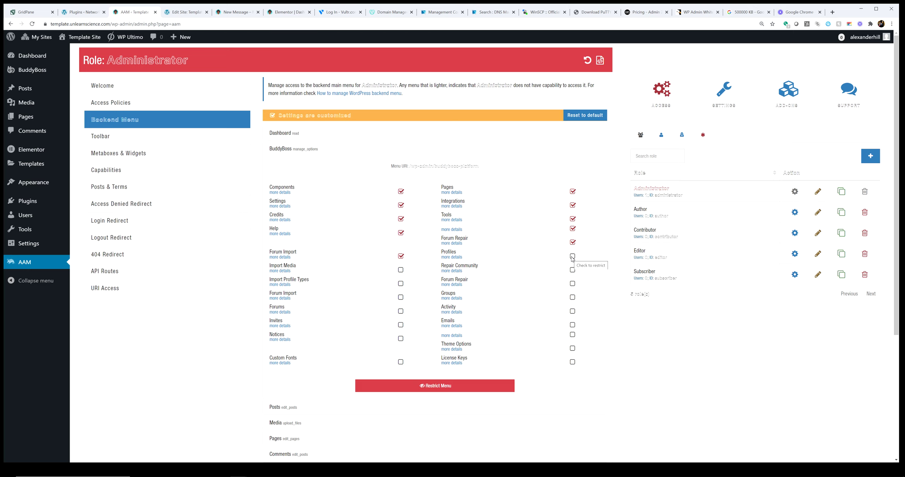
pyautogui.click(401, 270)
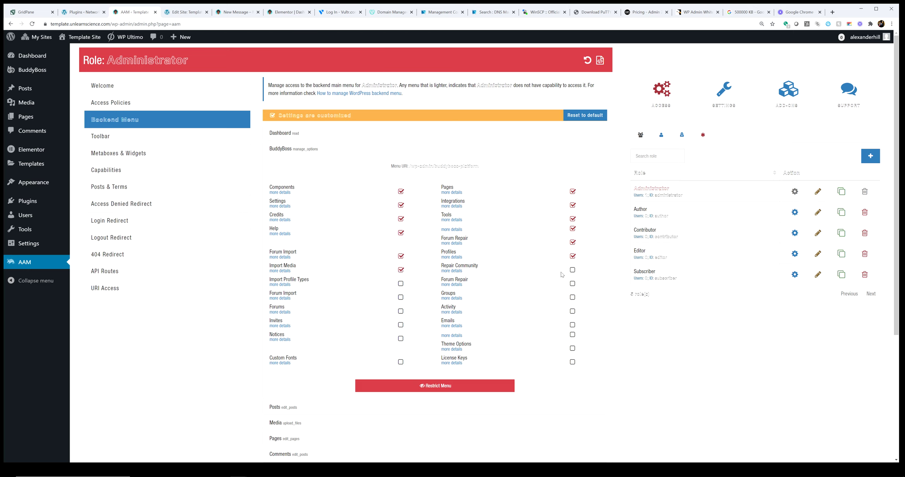
pyautogui.click(401, 284)
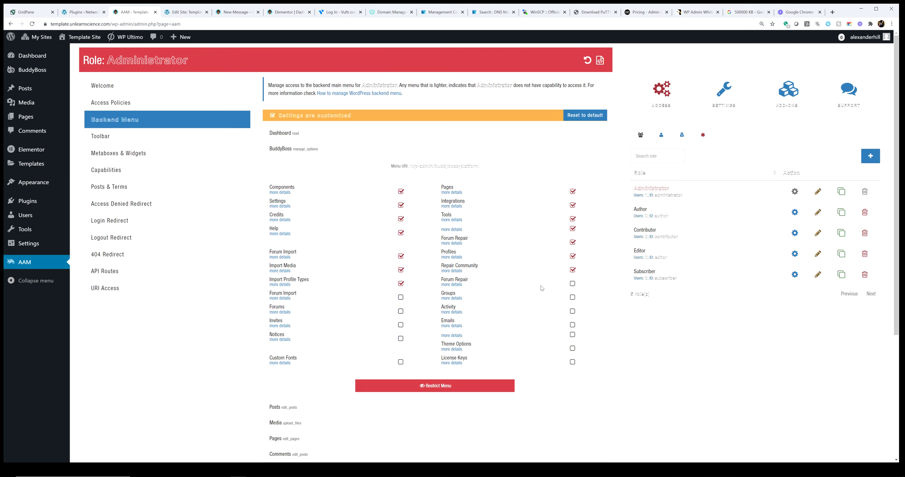
pyautogui.click(575, 284)
pyautogui.click(573, 363)
pyautogui.click(280, 312)
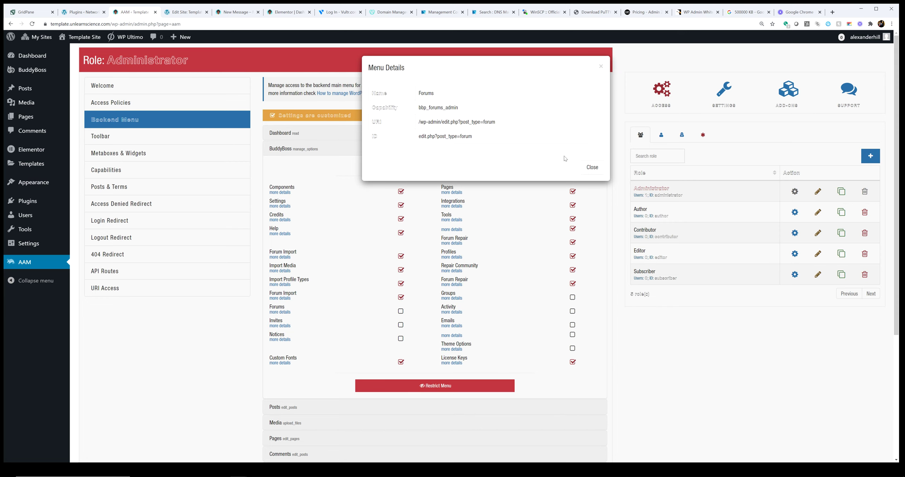
pyautogui.click(592, 167)
# Step: Restrict the whole Posts and Media backend menus for the Administrator role
pyautogui.scroll(-3, 294, 318)
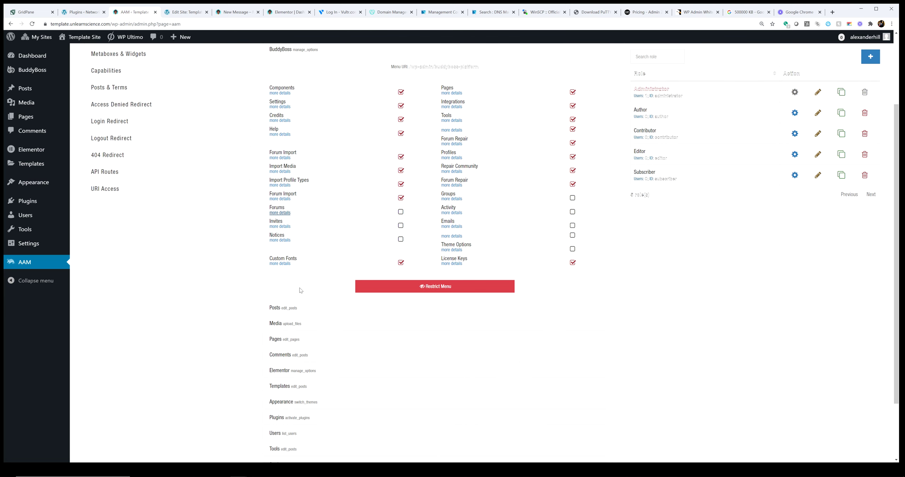
pyautogui.scroll(3, 282, 274)
pyautogui.scroll(-5, 294, 262)
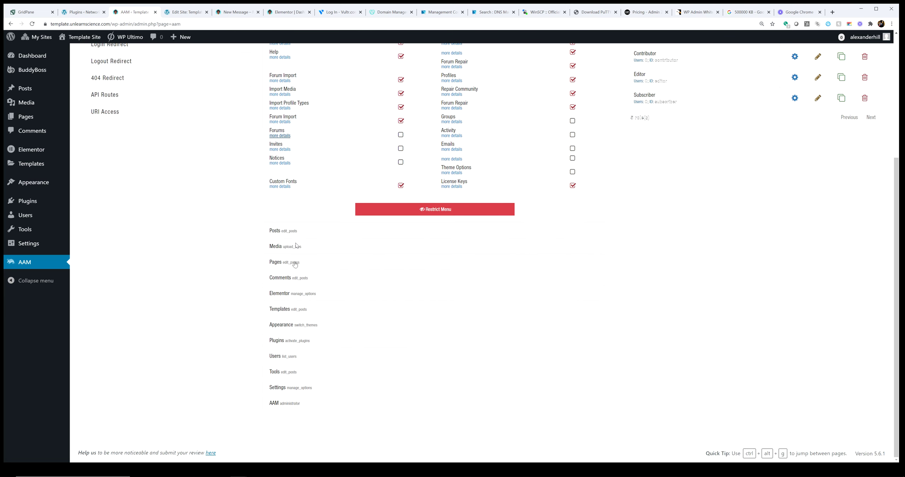
pyautogui.click(275, 231)
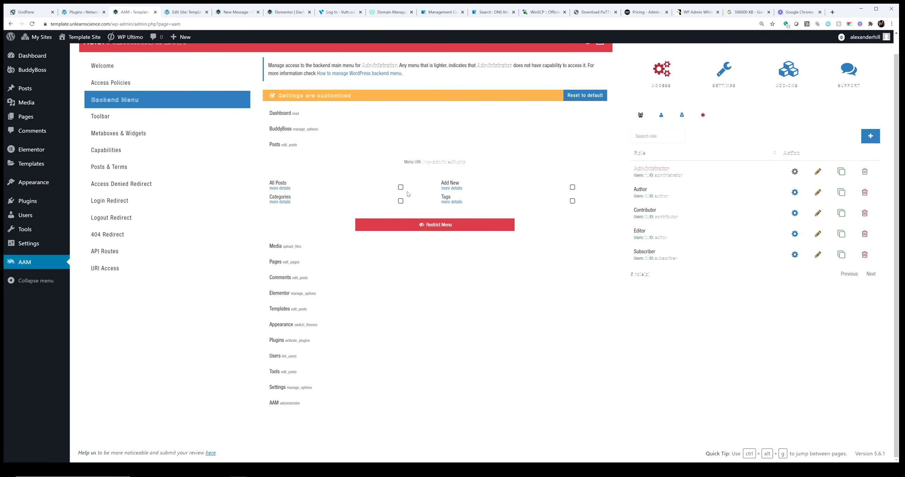
pyautogui.click(435, 228)
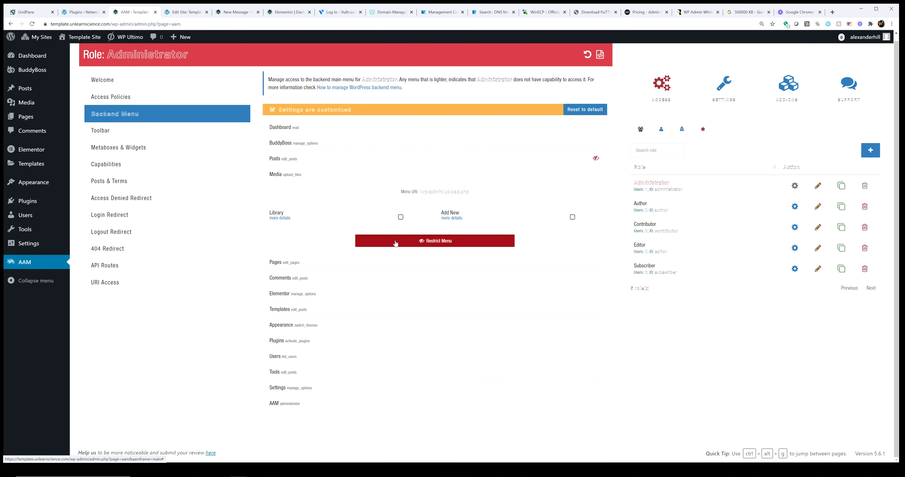
pyautogui.click(395, 243)
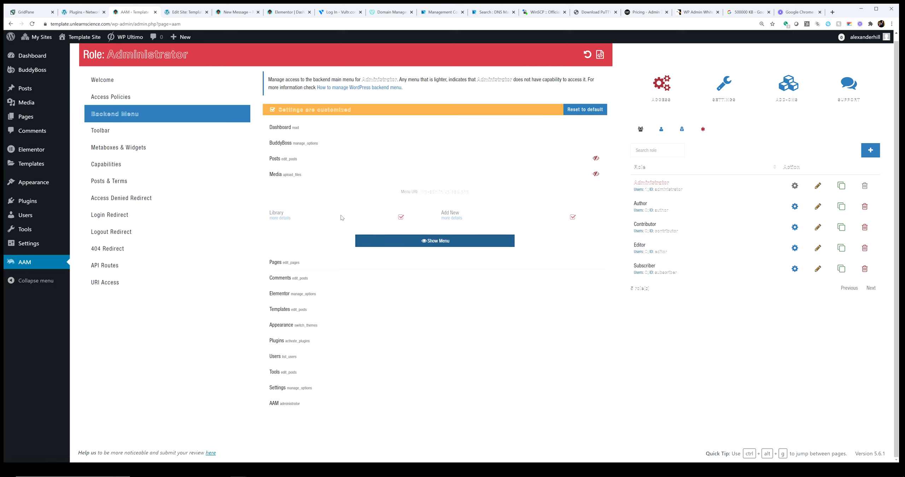
# Step: Restrict the whole Pages and Comments backend menus for the Administrator role
pyautogui.click(297, 263)
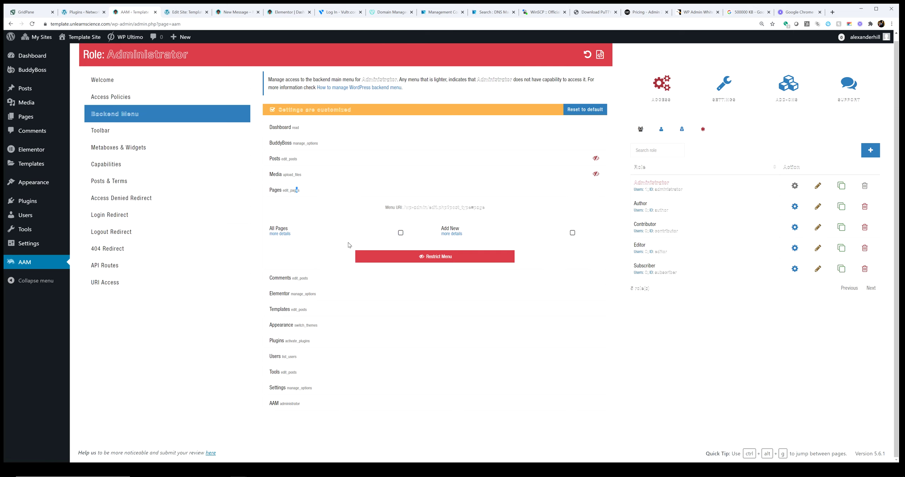
pyautogui.click(429, 259)
pyautogui.click(311, 279)
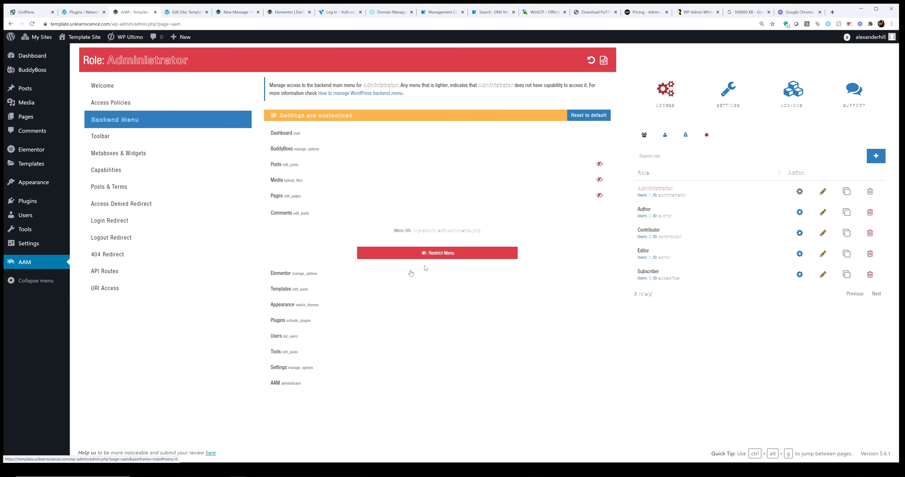
pyautogui.click(436, 252)
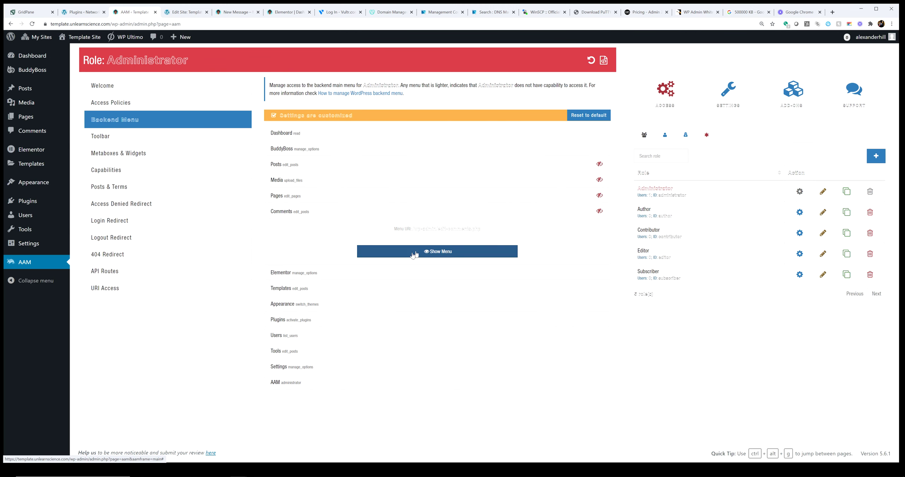
# Step: Restrict the whole Elementor and Templates backend menus for the Administrator role
pyautogui.click(290, 274)
pyautogui.click(375, 350)
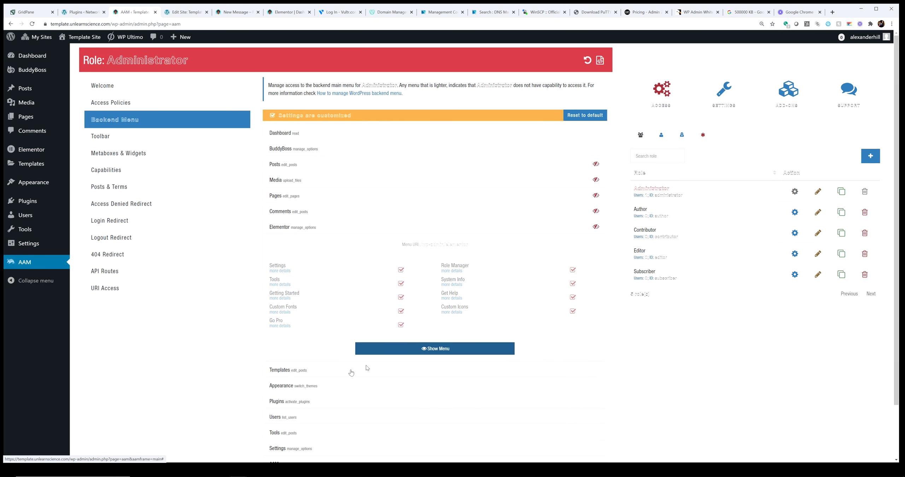
pyautogui.click(282, 371)
pyautogui.click(435, 339)
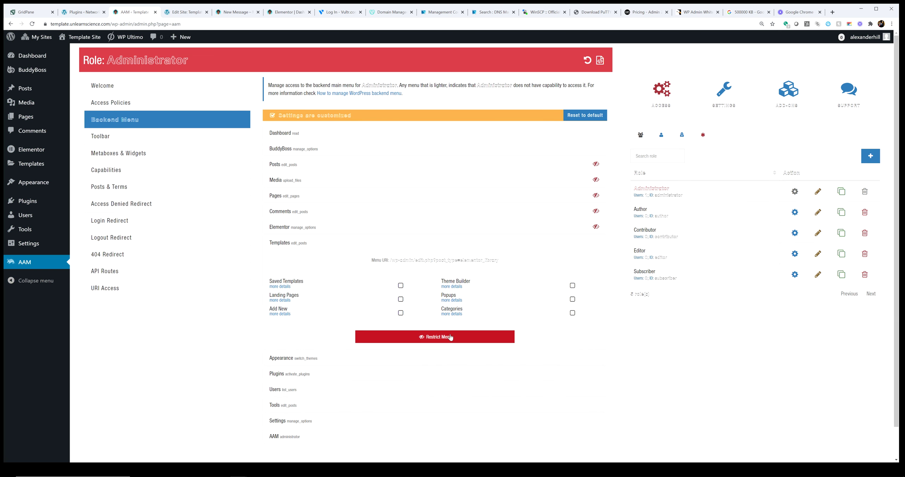
# Step: Restrict the whole Appearance and Plugins backend menus for the Administrator role
pyautogui.click(308, 360)
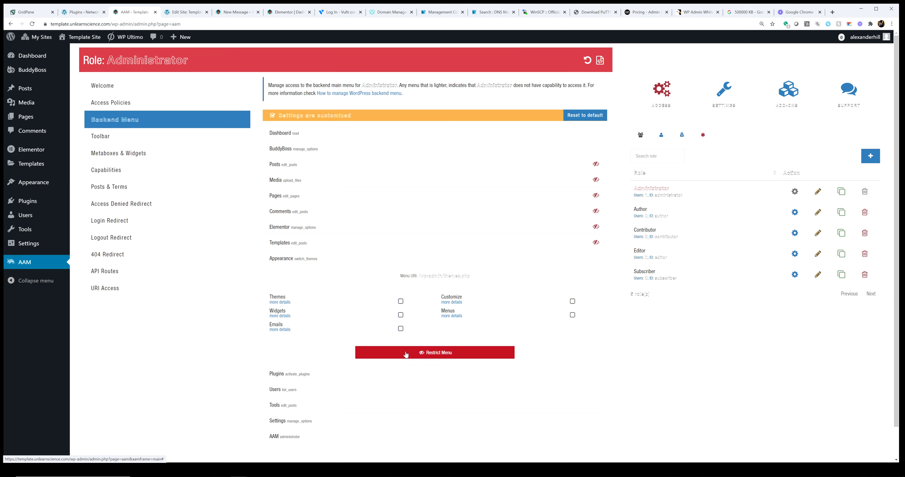
pyautogui.click(404, 353)
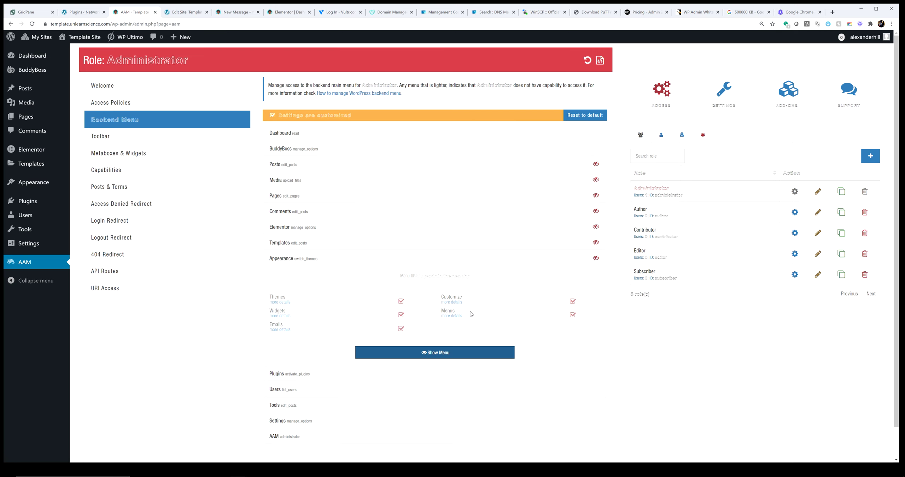
pyautogui.click(290, 374)
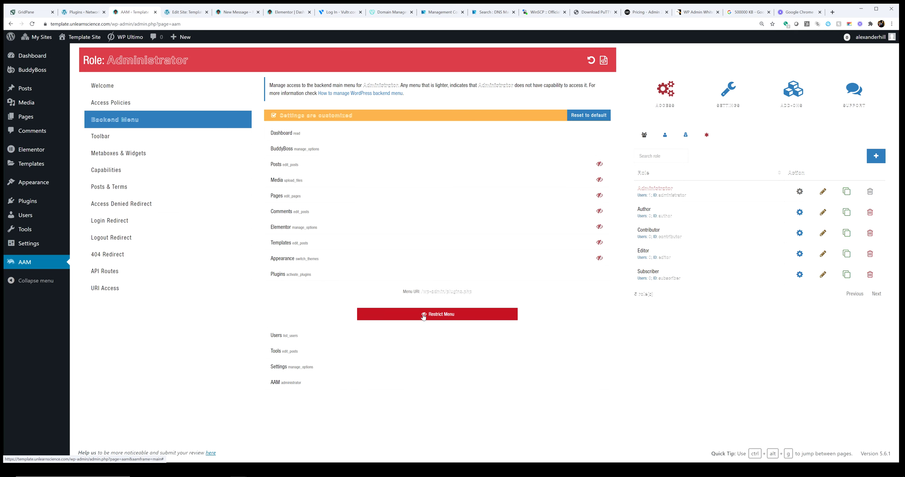
pyautogui.click(404, 316)
# Step: Restrict the whole Users and Tools backend menus for the Administrator role
pyautogui.click(309, 336)
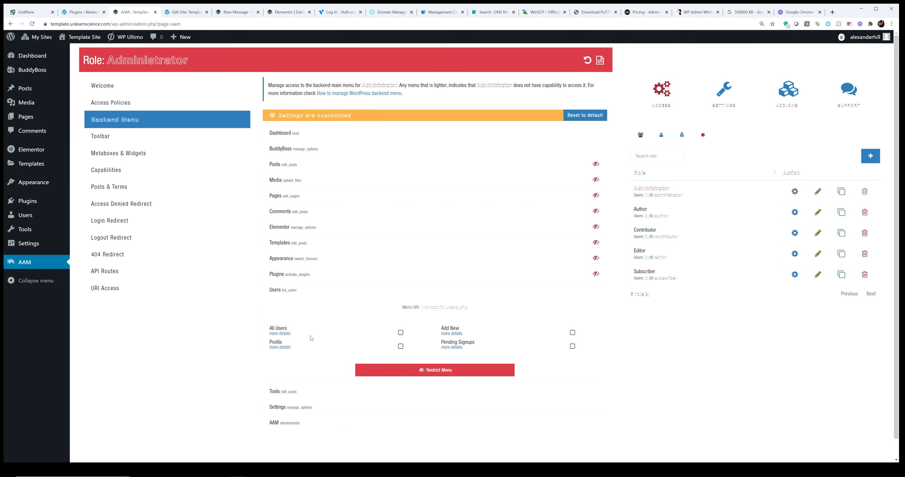
pyautogui.click(396, 370)
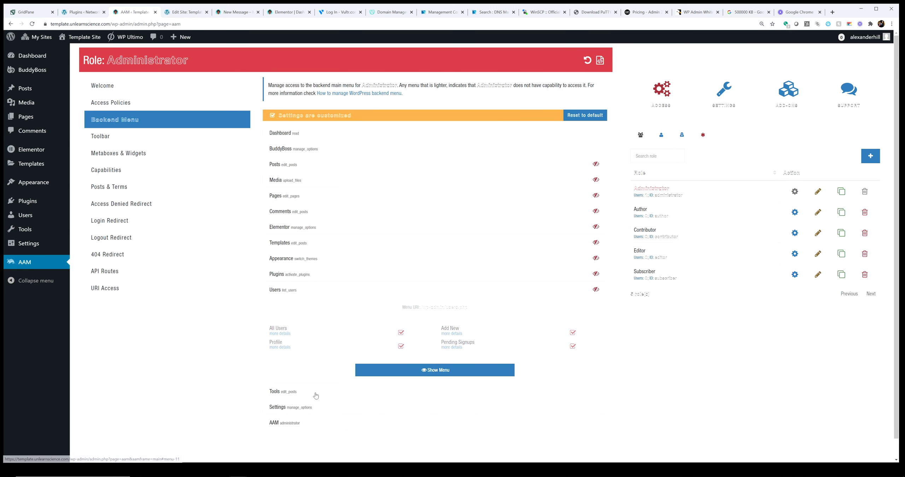
pyautogui.click(314, 393)
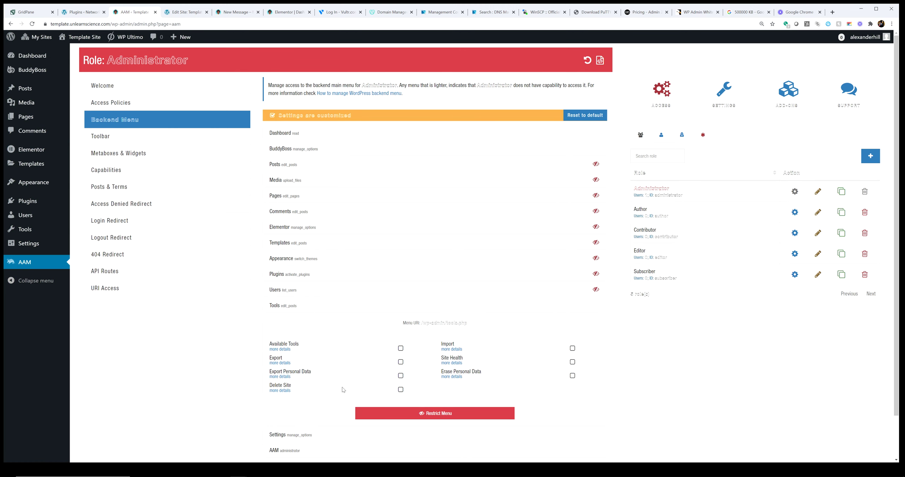
pyautogui.scroll(-1, 342, 390)
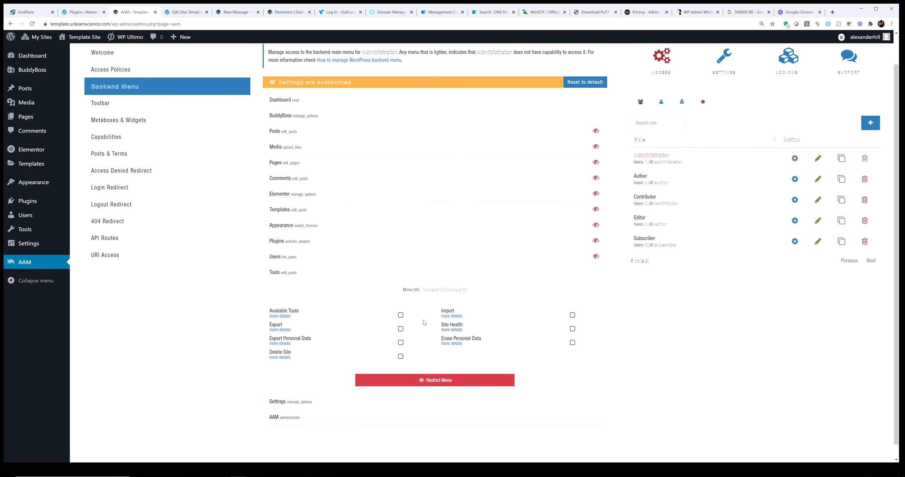
pyautogui.click(433, 381)
# Step: Try restricting the Settings backend menu with its BuddyPress item left unrestricted for the Administrator role, and show the whole menu again
pyautogui.click(313, 403)
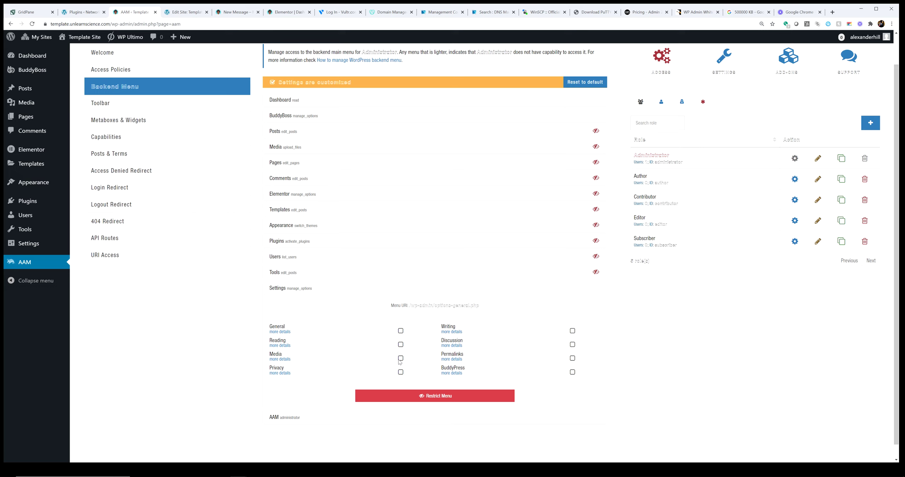
pyautogui.click(430, 400)
pyautogui.click(429, 400)
pyautogui.click(573, 372)
pyautogui.moveTo(272, 341); pyautogui.dragTo(275, 340)
pyautogui.click(414, 392)
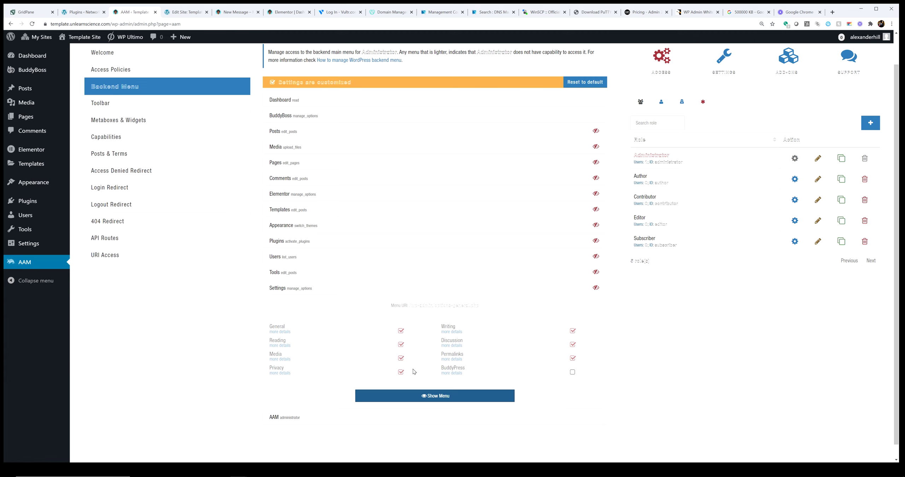
pyautogui.click(424, 397)
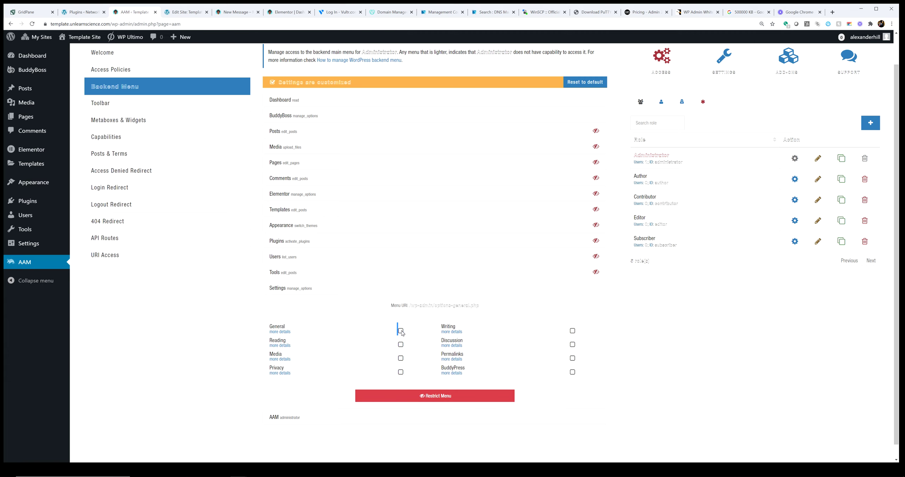
pyautogui.moveTo(355, 379); pyautogui.dragTo(351, 371)
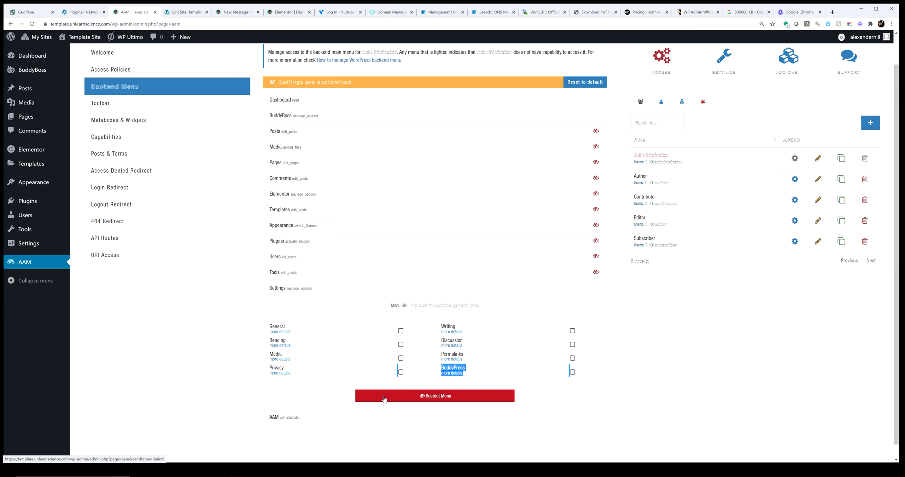
# Step: Look through the AAM plugin's own Core, Content, Security and ConfigPress settings
pyautogui.click(723, 58)
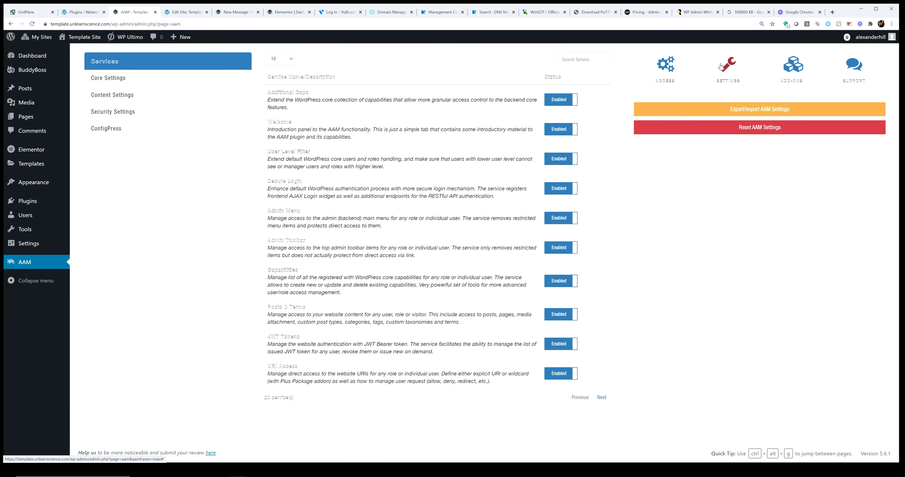
pyautogui.click(133, 80)
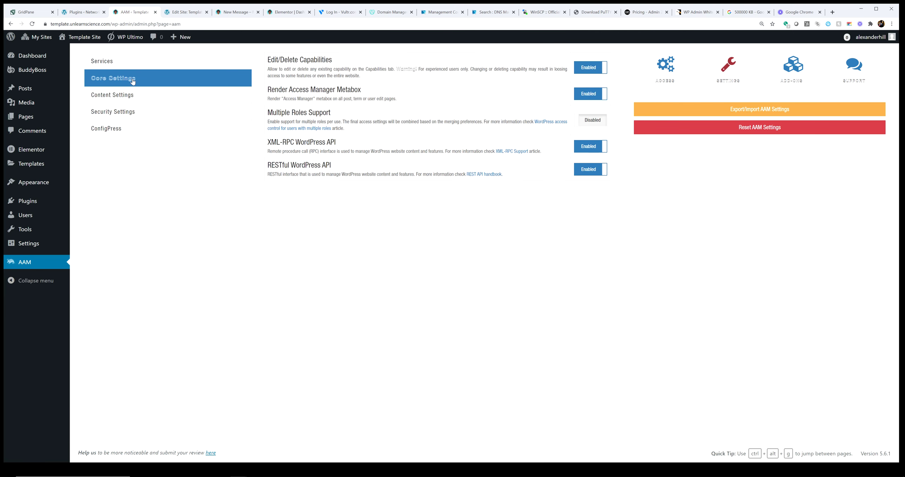
pyautogui.click(146, 102)
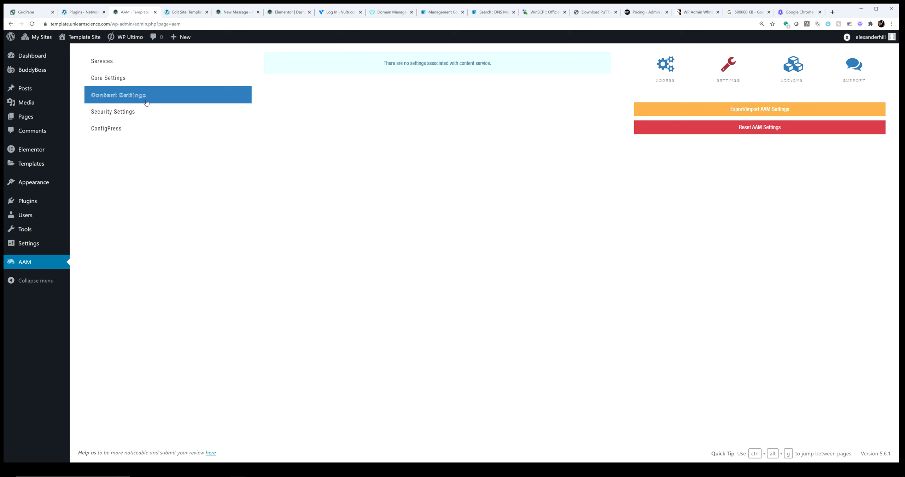
pyautogui.click(140, 122)
pyautogui.click(138, 133)
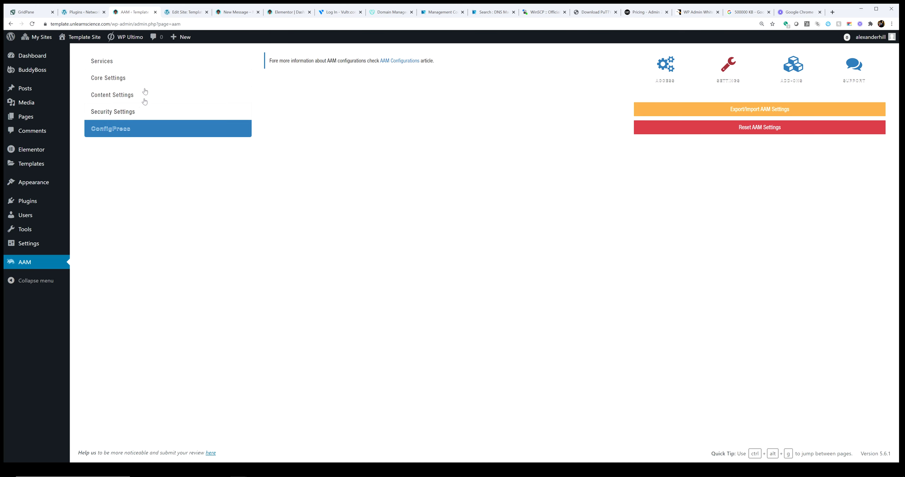
# Step: Review both pages of AAM services, examine the Multisite Settings Sync description, and return to the access management for roles
pyautogui.click(142, 61)
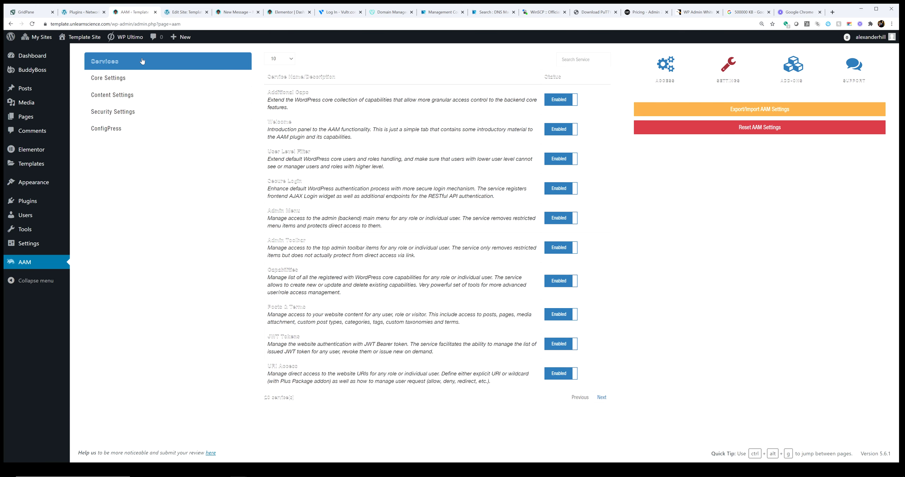
pyautogui.click(602, 398)
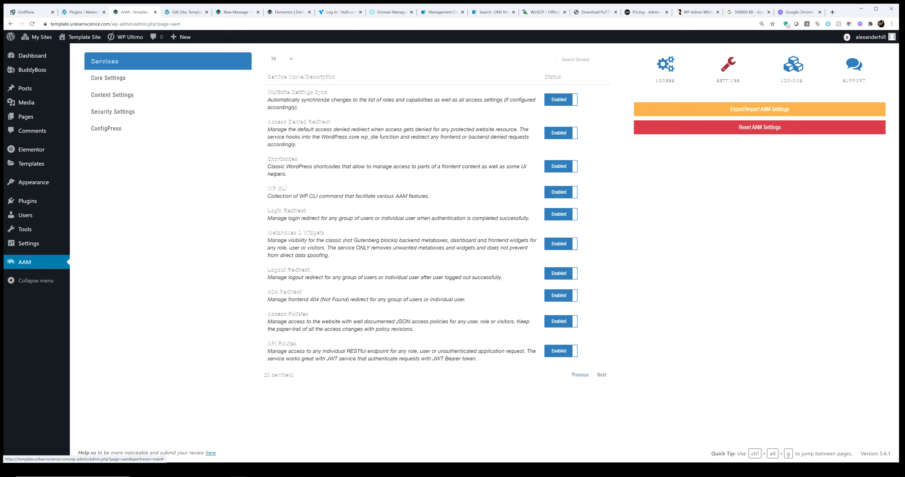
pyautogui.moveTo(267, 92); pyautogui.dragTo(295, 100)
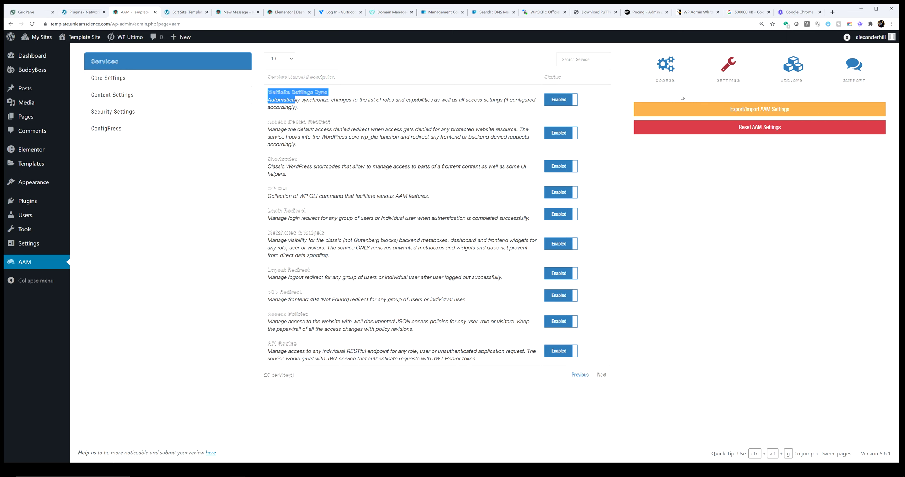
pyautogui.click(665, 65)
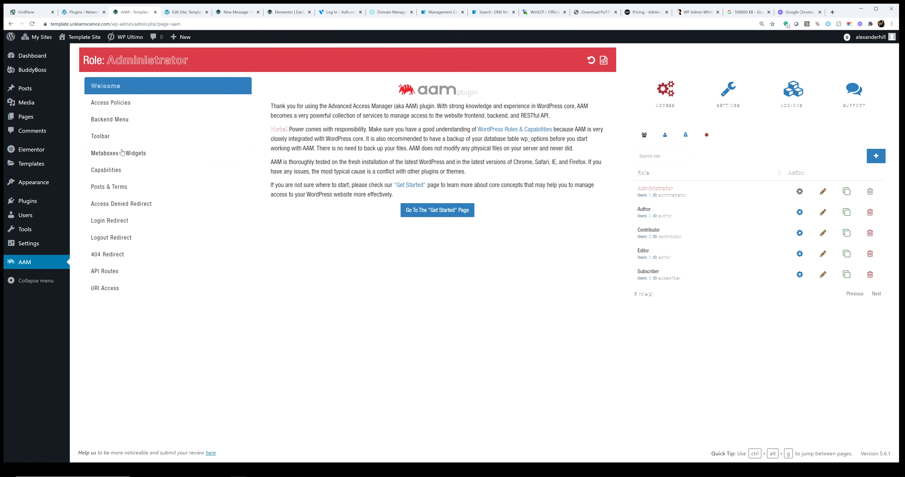
# Step: Restrict the Privacy and BuddyPress items of the Settings backend menu for the Administrator role
pyautogui.click(134, 122)
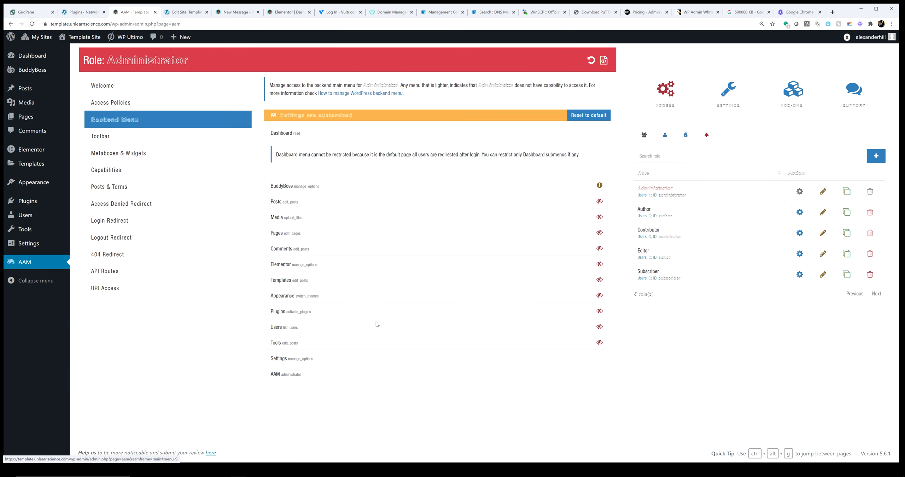
pyautogui.click(300, 364)
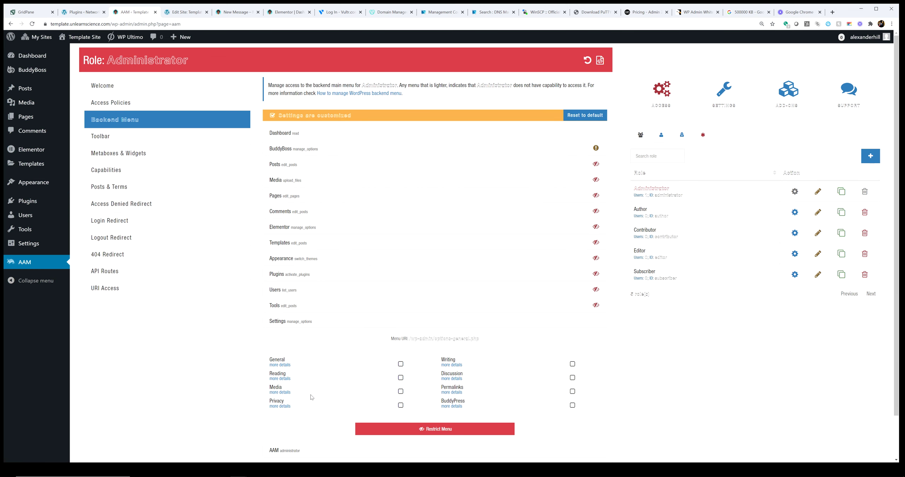
pyautogui.click(280, 379)
pyautogui.click(591, 167)
pyautogui.click(400, 405)
pyautogui.click(572, 405)
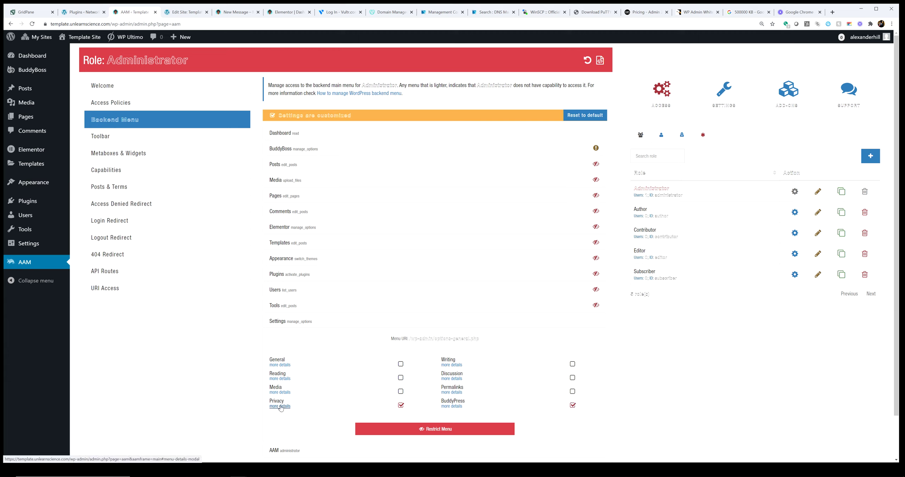
# Step: Open the site's Privacy settings page in a separate tab to test the restriction, and close that tab
pyautogui.moveTo(36, 229)
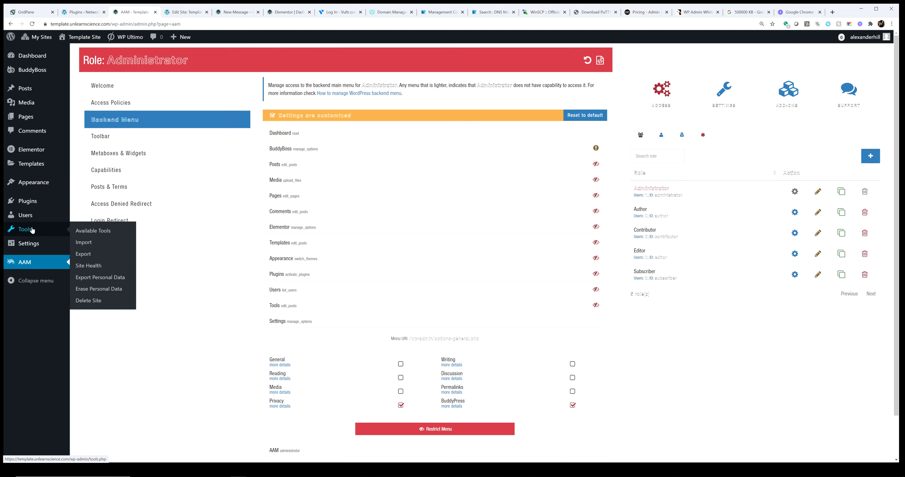
pyautogui.moveTo(31, 243)
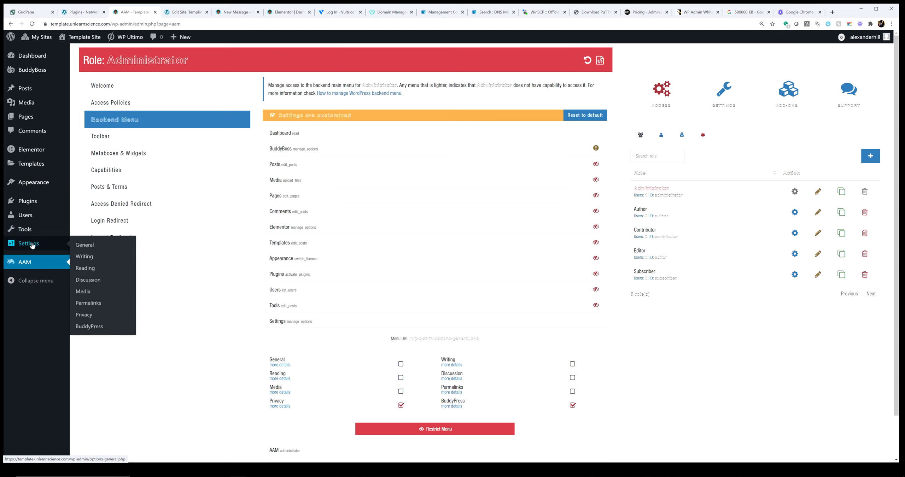
pyautogui.middleClick(109, 319)
pyautogui.click(223, 12)
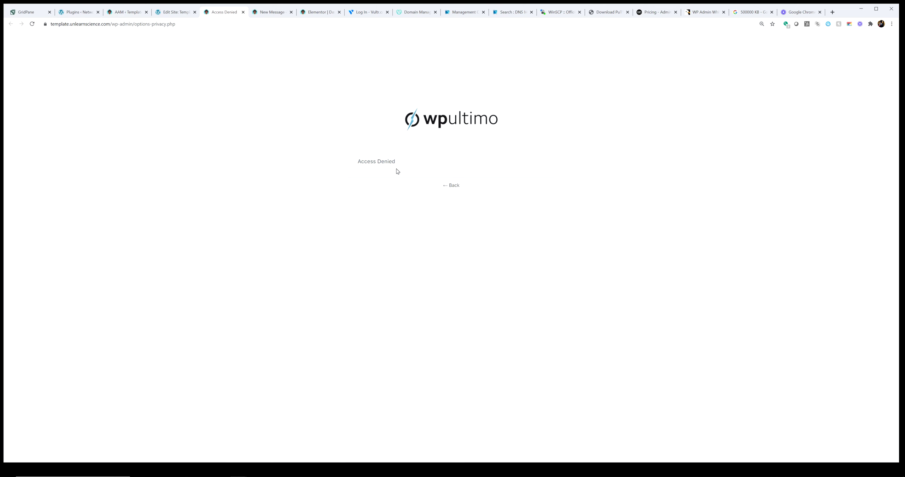
pyautogui.click(243, 12)
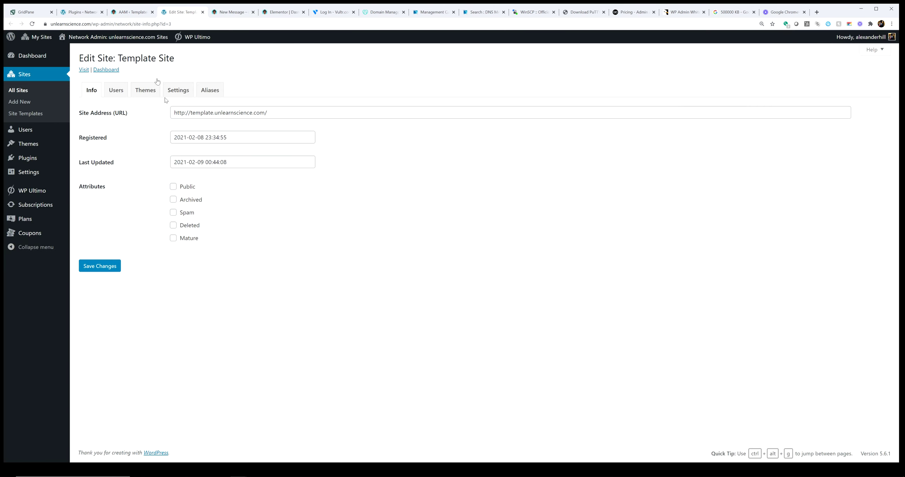
# Step: Lift the restriction on the Privacy settings item and examine the privacy policy page choices in a separate tab
pyautogui.click(131, 12)
pyautogui.click(401, 406)
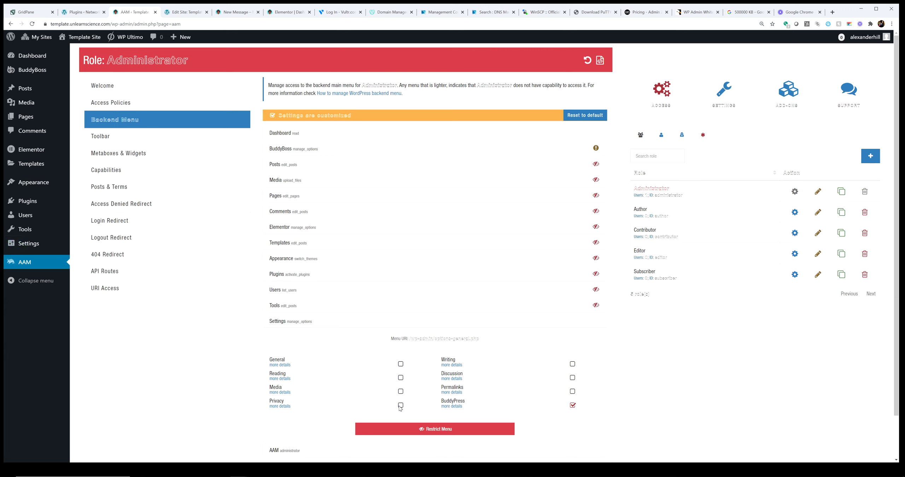
pyautogui.moveTo(35, 243)
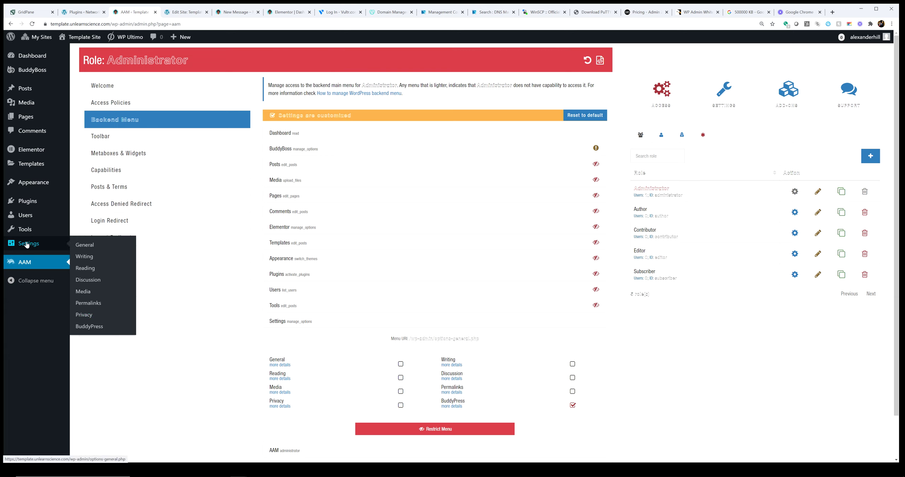
pyautogui.rightClick(93, 315)
pyautogui.click(117, 318)
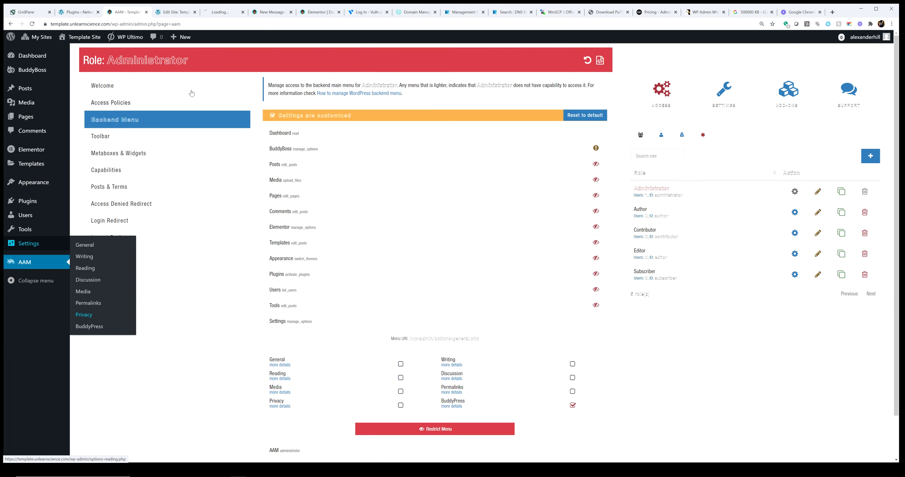
pyautogui.click(223, 12)
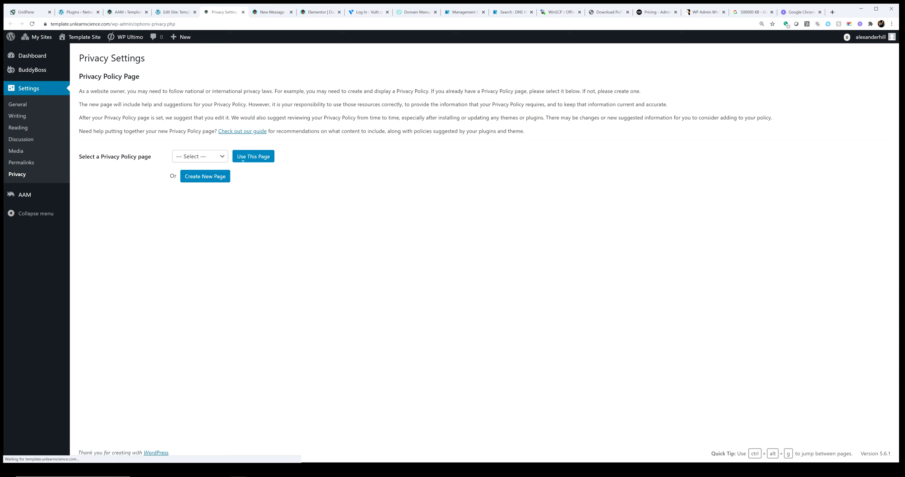
pyautogui.click(192, 159)
pyautogui.click(192, 159)
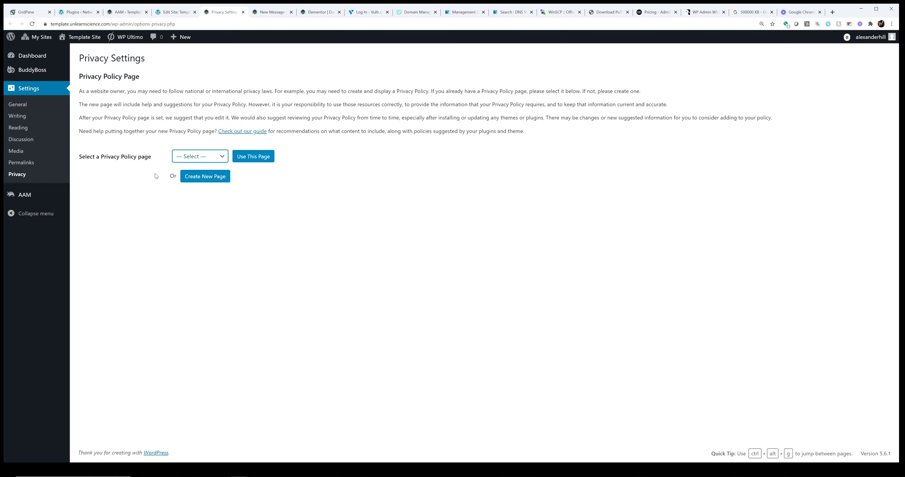
pyautogui.click(174, 12)
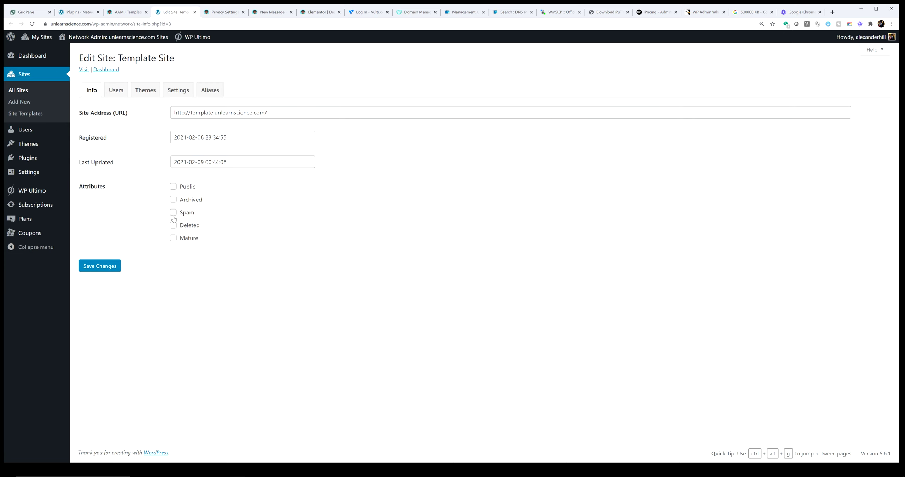
pyautogui.click(222, 12)
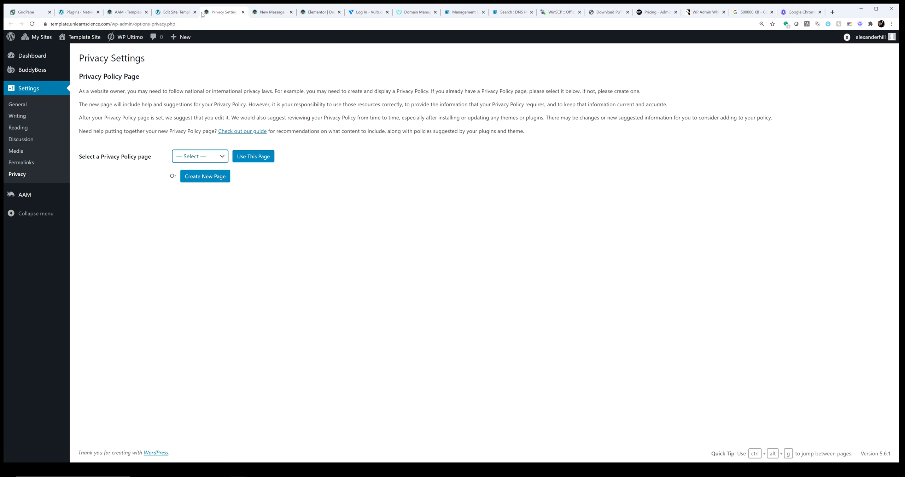
# Step: Restrict the Privacy settings item again and the whole AAM backend menu for the Administrator role
pyautogui.click(128, 13)
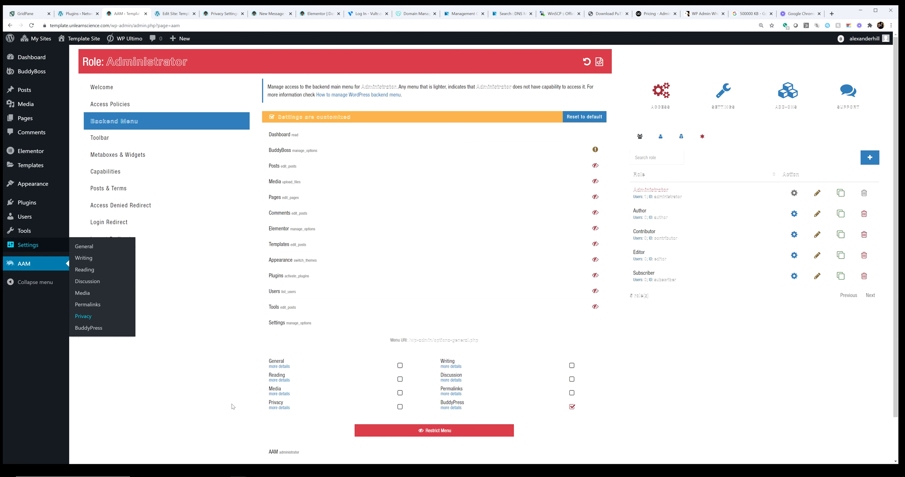
pyautogui.scroll(-2, 396, 375)
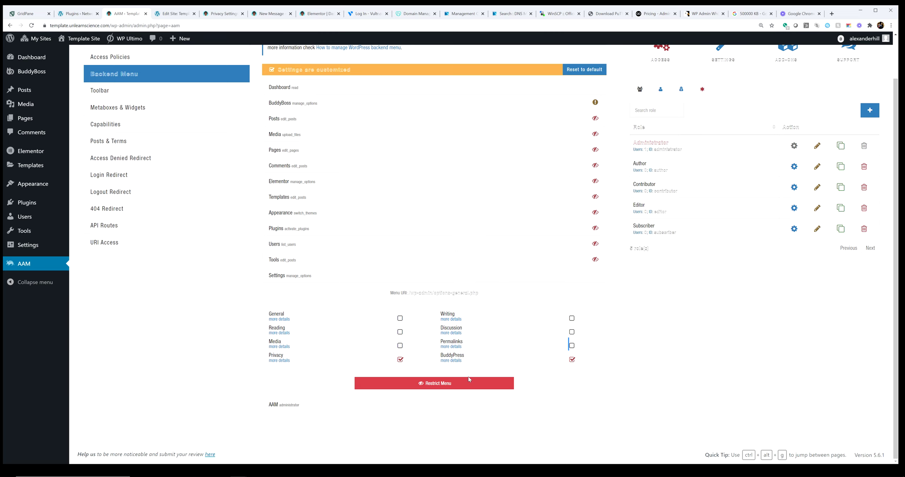
pyautogui.click(295, 407)
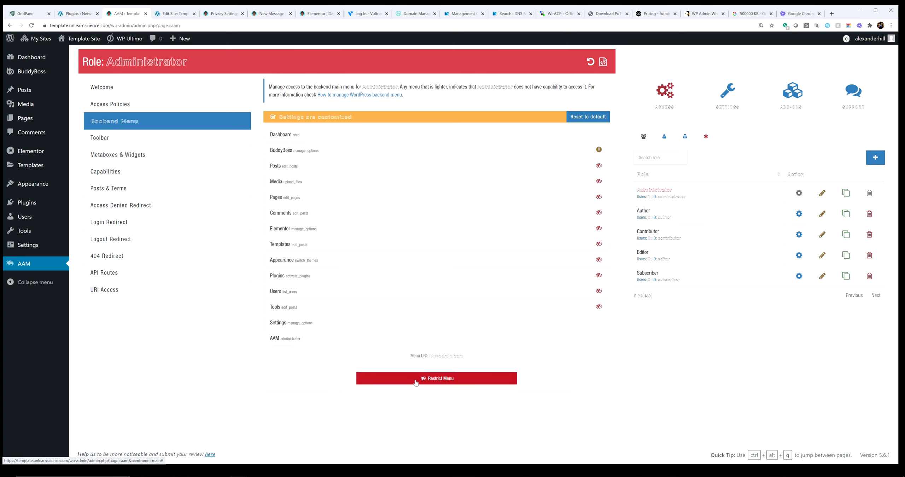
pyautogui.click(437, 379)
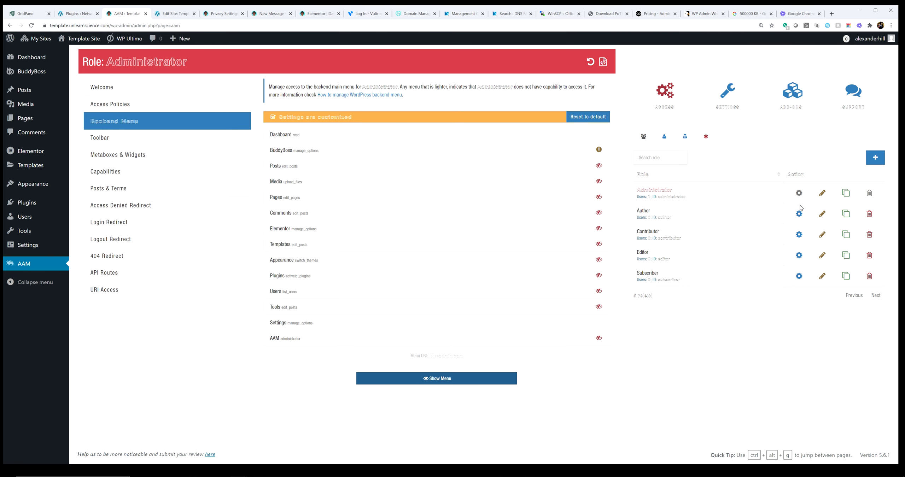
# Step: Switch to managing the site administrator's own user account and show the Posts backend menu for it
pyautogui.click(664, 140)
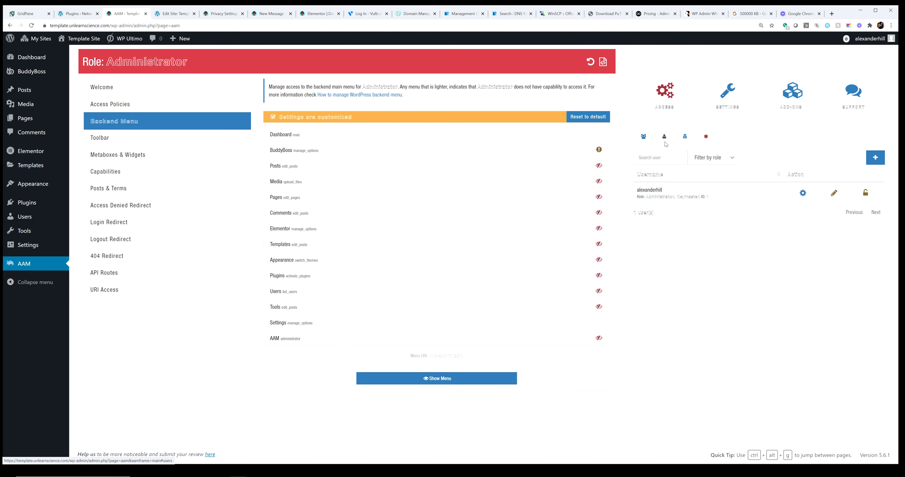
pyautogui.click(803, 192)
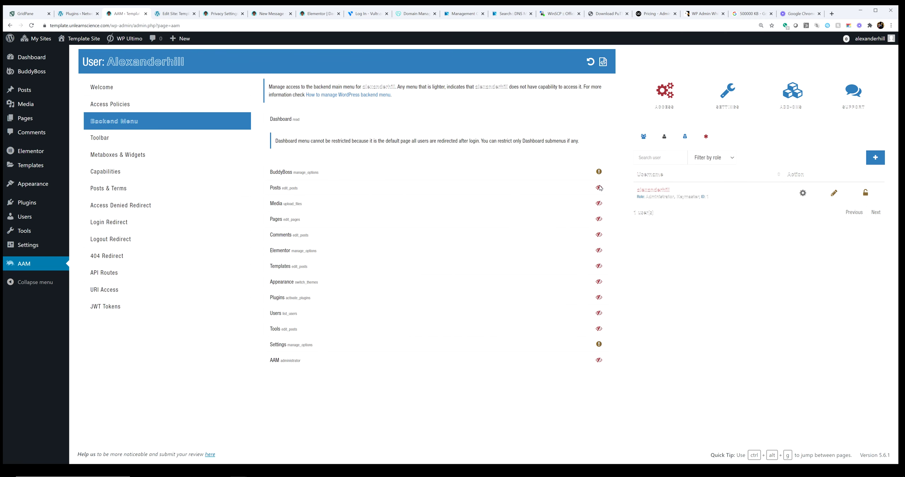
pyautogui.click(377, 172)
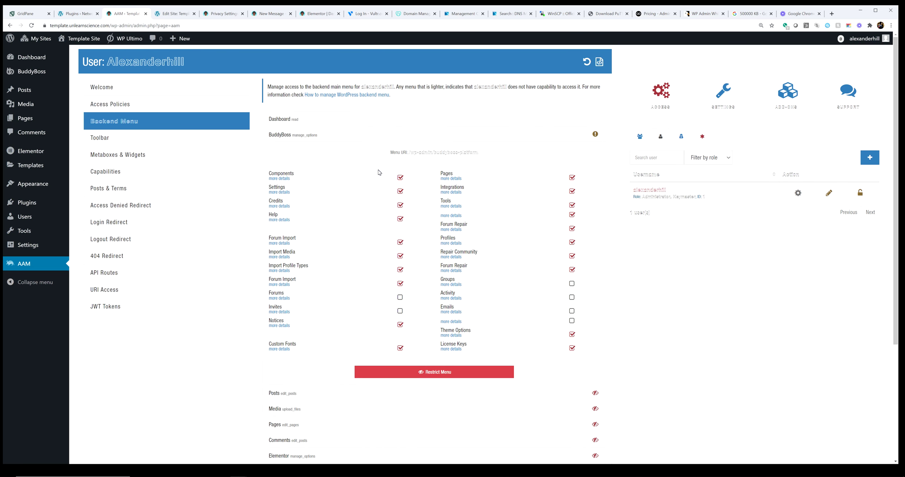
pyautogui.click(402, 145)
pyautogui.click(404, 150)
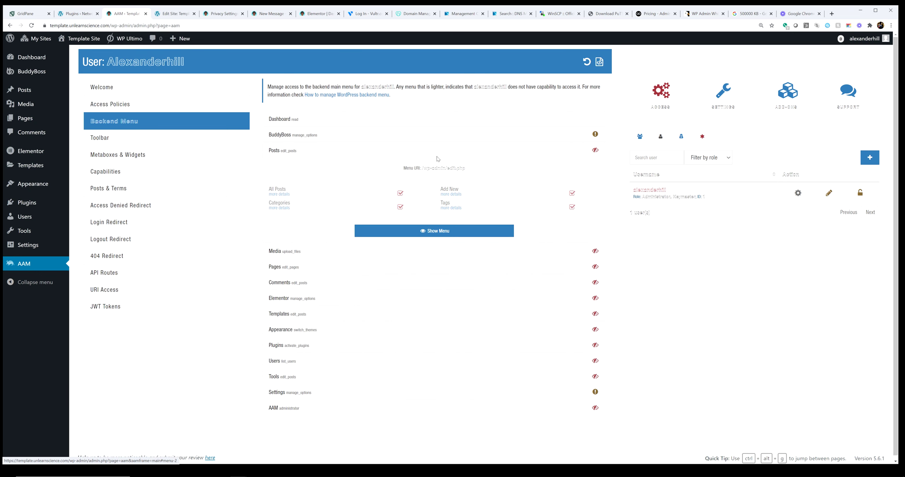
pyautogui.click(447, 233)
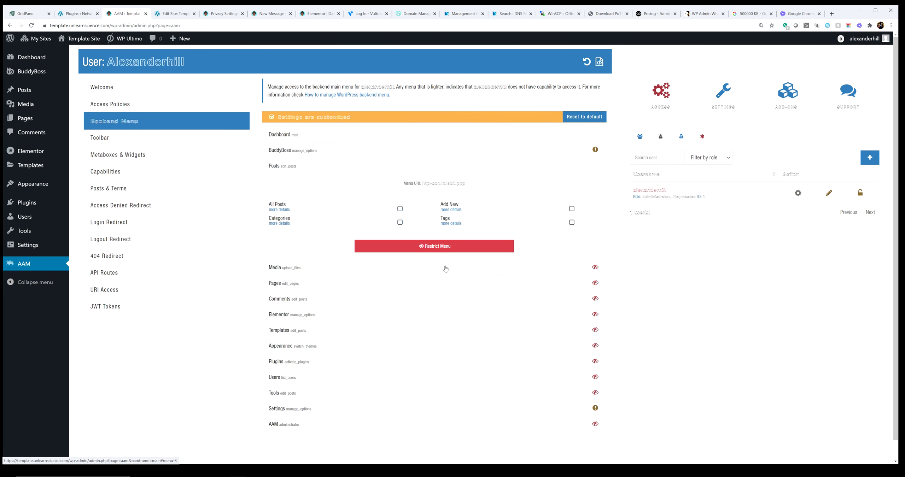
# Step: Show the Media, Pages and Comments backend menus for the individual user account
pyautogui.click(422, 272)
pyautogui.click(421, 247)
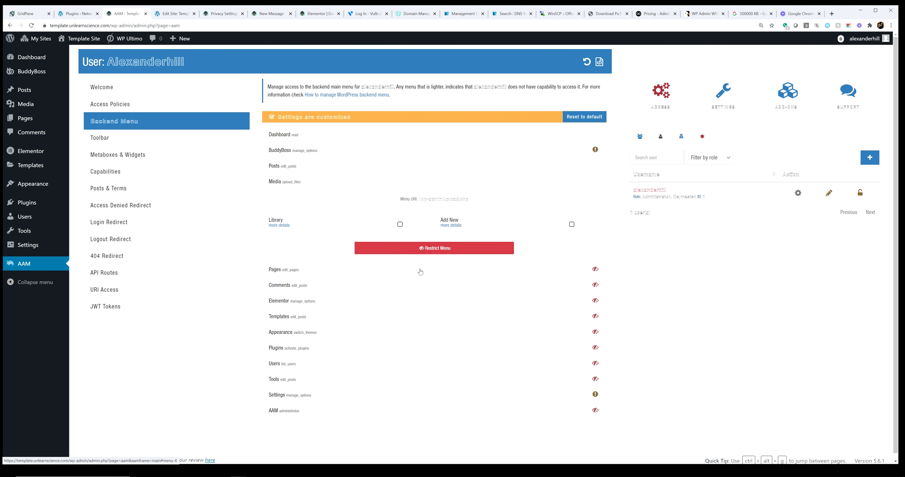
pyautogui.click(421, 270)
pyautogui.click(421, 266)
pyautogui.click(418, 285)
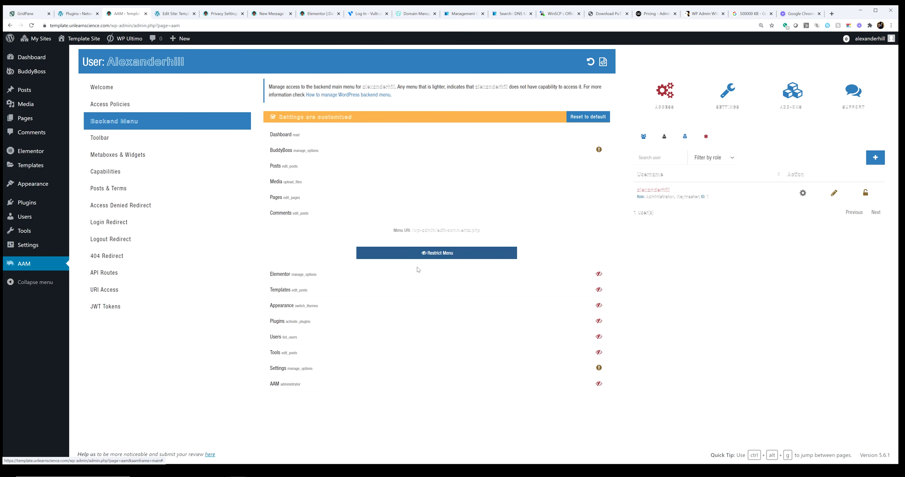
pyautogui.click(419, 254)
# Step: Show the Elementor, Templates and Appearance backend menus for the individual user account
pyautogui.click(417, 281)
pyautogui.click(410, 349)
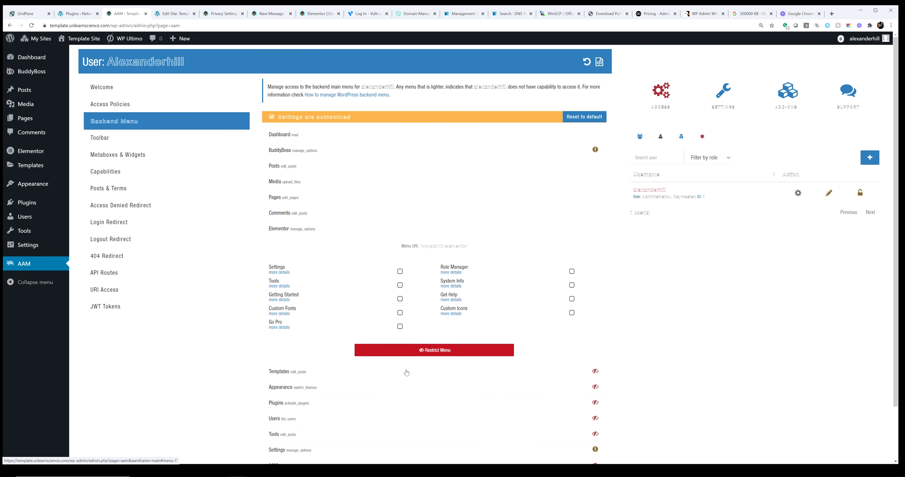
pyautogui.click(407, 371)
pyautogui.click(410, 340)
pyautogui.click(407, 357)
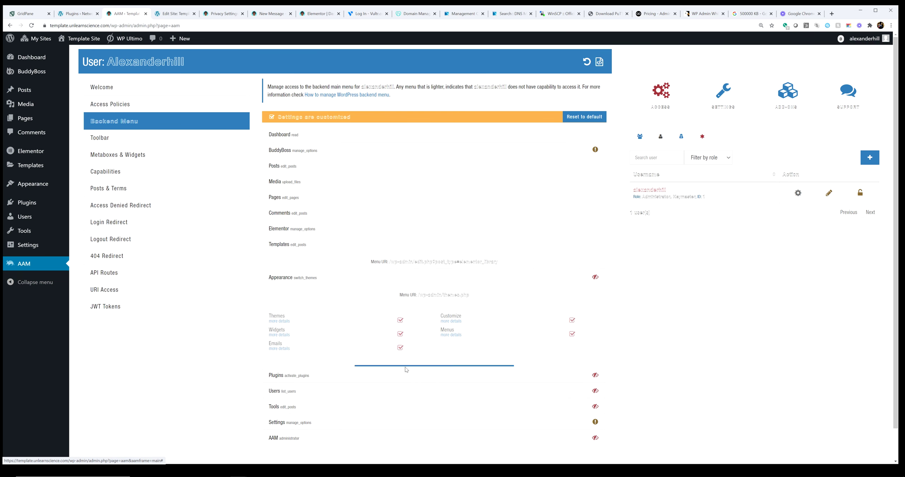
# Step: Show the Plugins, Users and Tools backend menus for the individual user account
pyautogui.click(404, 378)
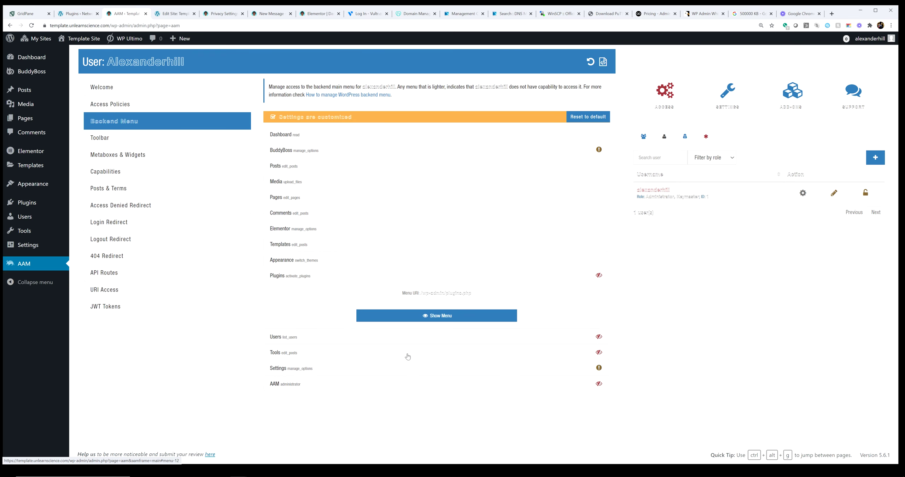
pyautogui.click(410, 318)
pyautogui.click(410, 339)
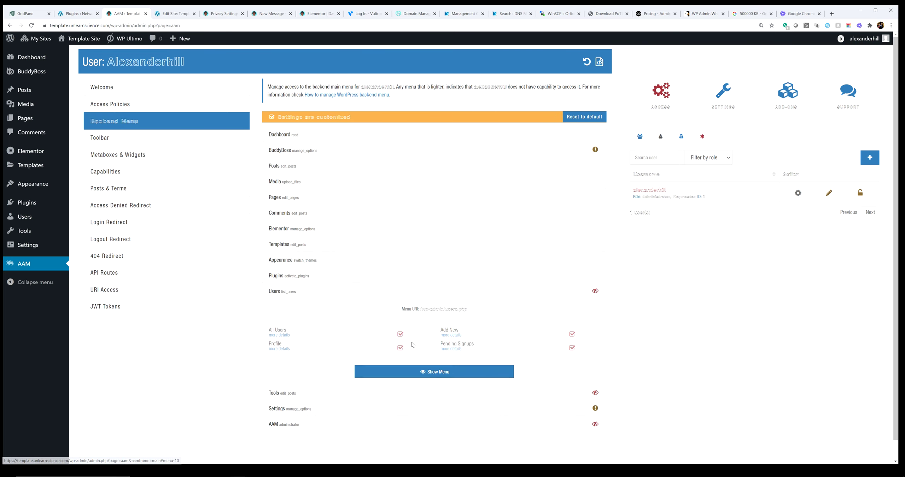
pyautogui.click(412, 371)
pyautogui.click(403, 392)
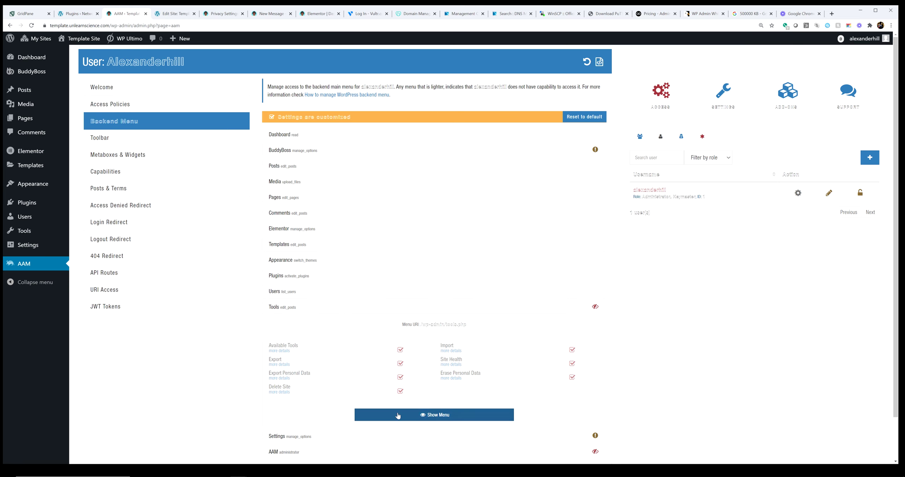
pyautogui.click(395, 415)
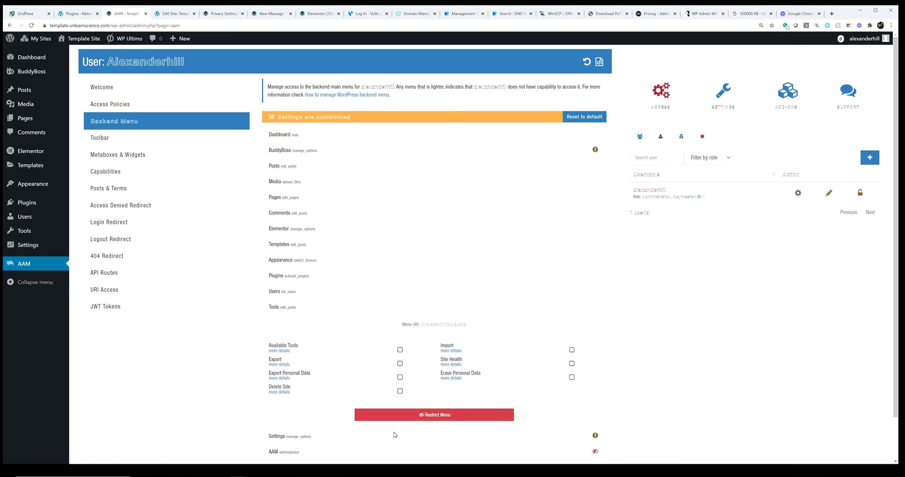
# Step: Show the Settings and AAM backend menus for the individual user account, and return to the list of roles
pyautogui.click(393, 438)
pyautogui.click(409, 430)
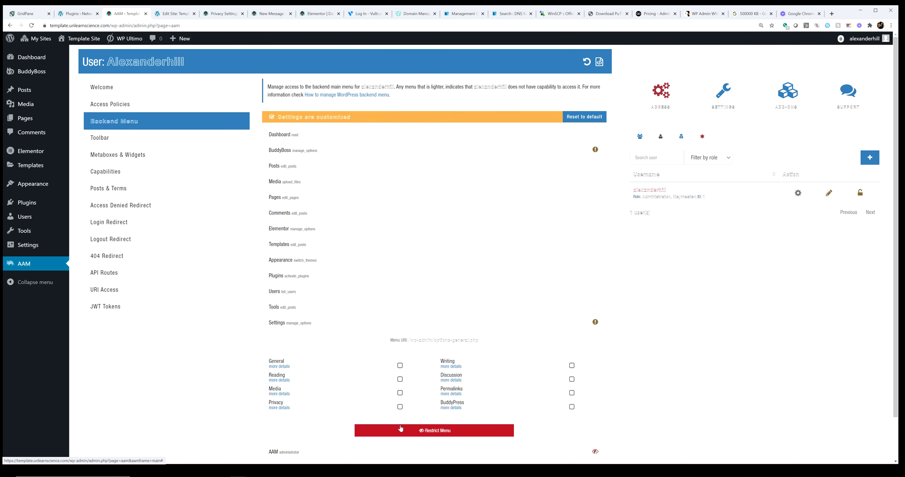
pyautogui.scroll(-2, 412, 384)
pyautogui.click(412, 384)
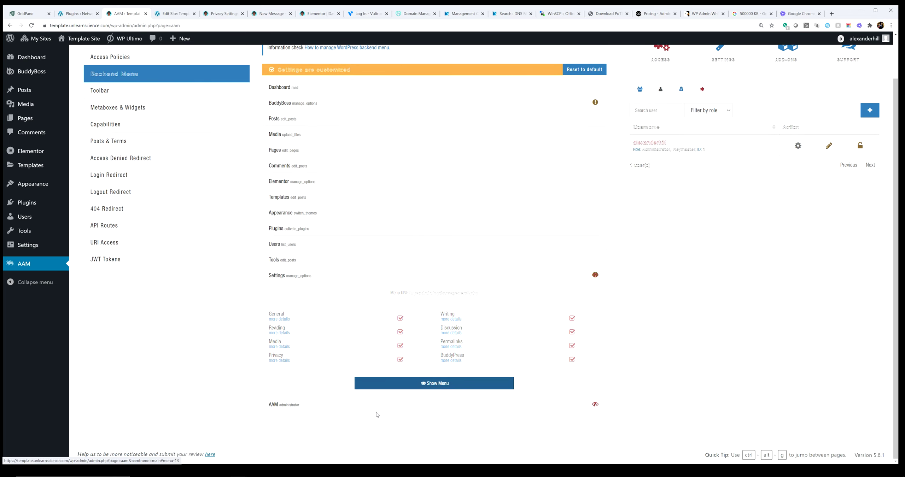
pyautogui.click(385, 384)
pyautogui.click(279, 410)
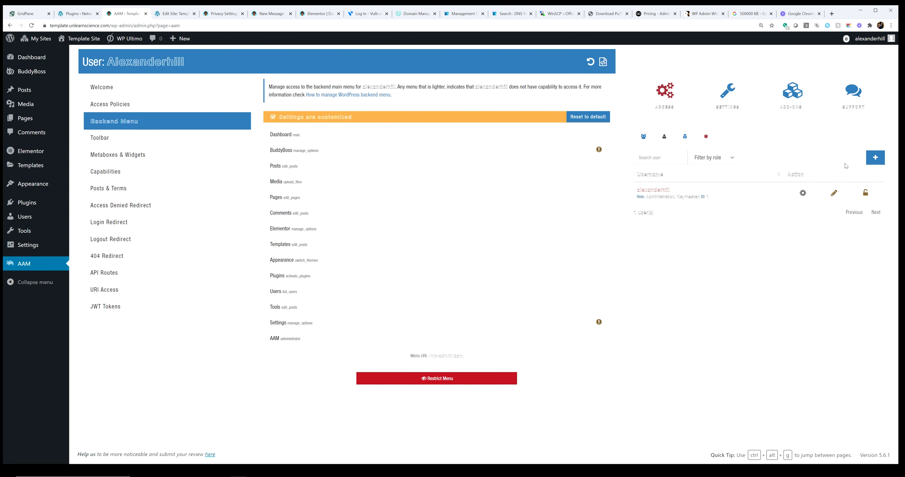
pyautogui.click(643, 136)
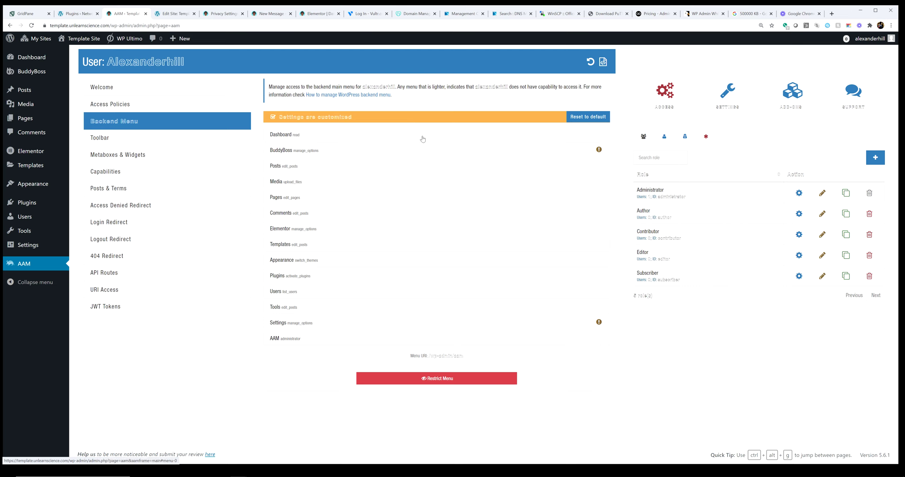
# Step: Load the Administrator role's metaboxes and widgets list, and hide the Elementor Overview and At a Glance dashboard widgets
pyautogui.click(799, 193)
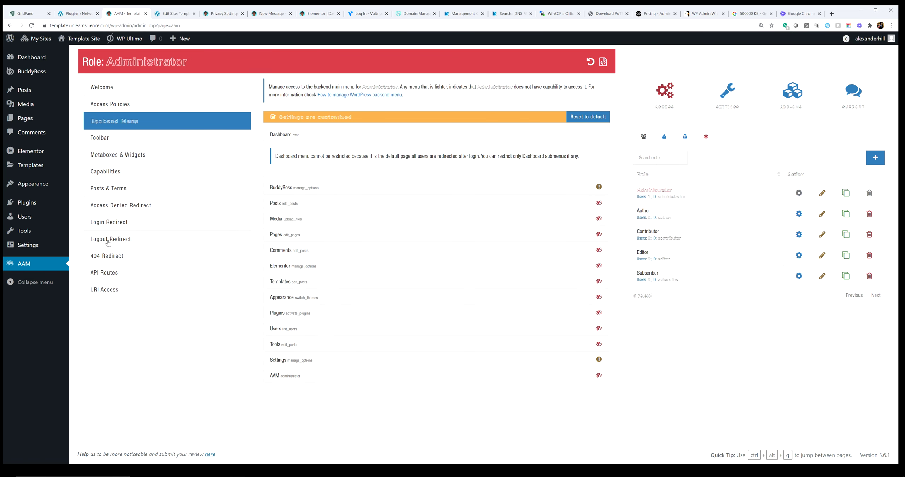
pyautogui.click(108, 156)
pyautogui.click(567, 115)
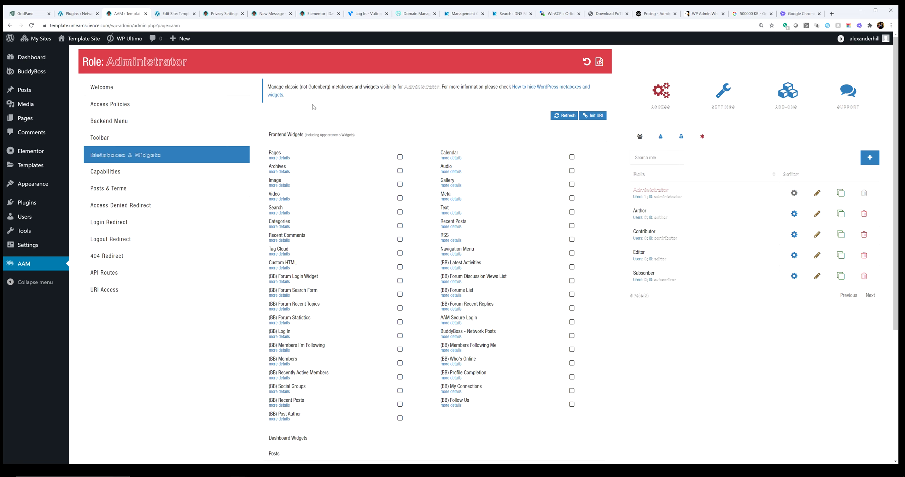
pyautogui.click(288, 135)
pyautogui.click(290, 151)
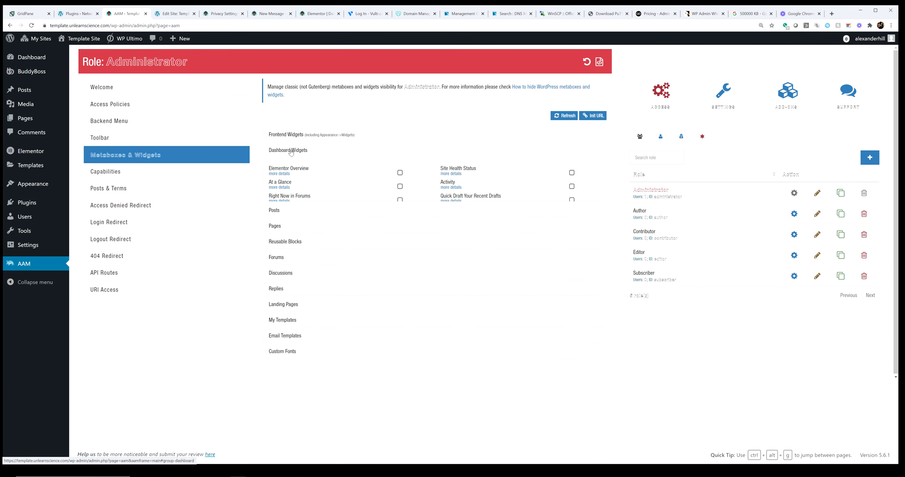
pyautogui.click(403, 173)
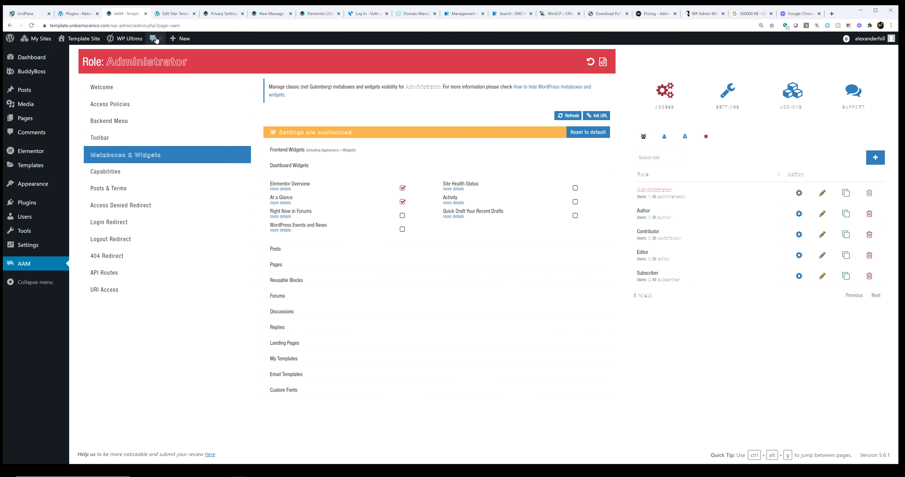
# Step: Open the template site's Dashboard in a new browser tab, examine its widgets, and return to the AAM page
pyautogui.rightClick(31, 63)
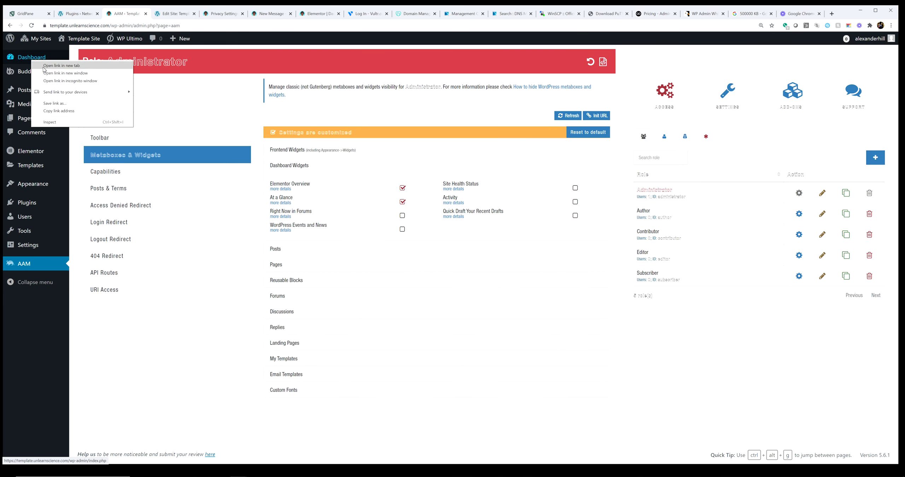
pyautogui.click(49, 66)
pyautogui.click(165, 13)
pyautogui.click(255, 14)
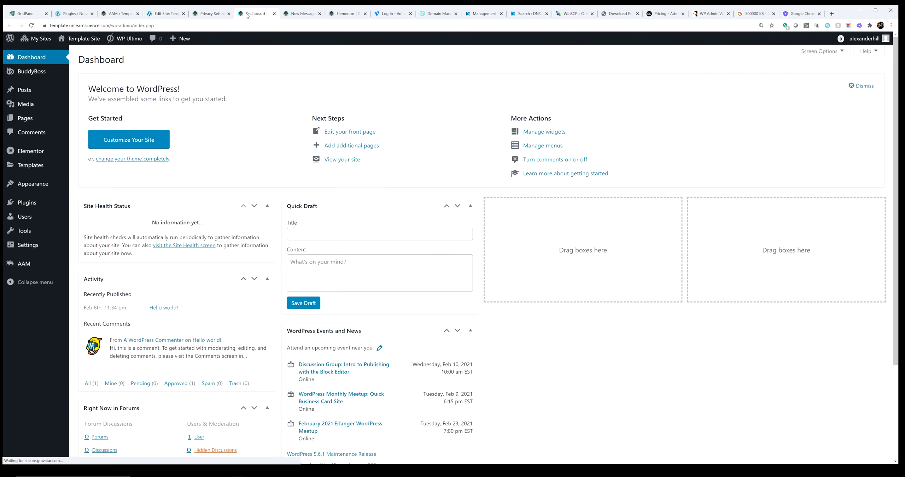
pyautogui.scroll(-5, 397, 320)
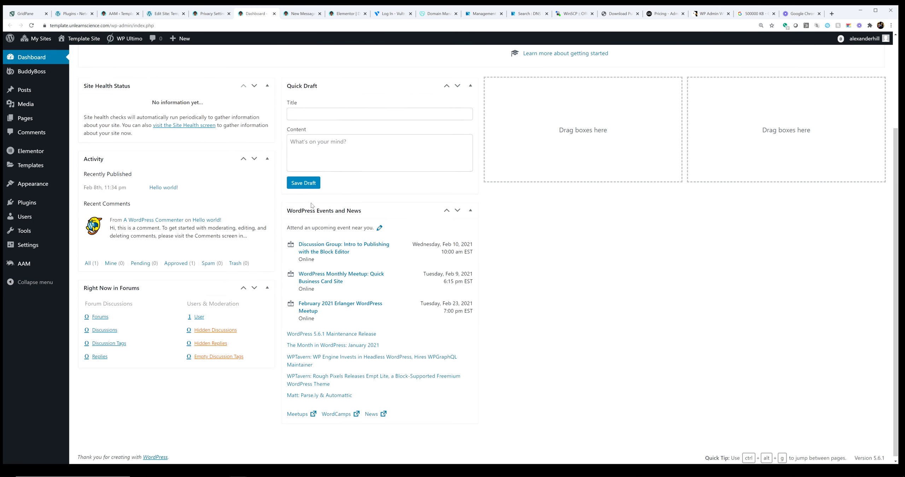
pyautogui.click(164, 13)
pyautogui.click(128, 14)
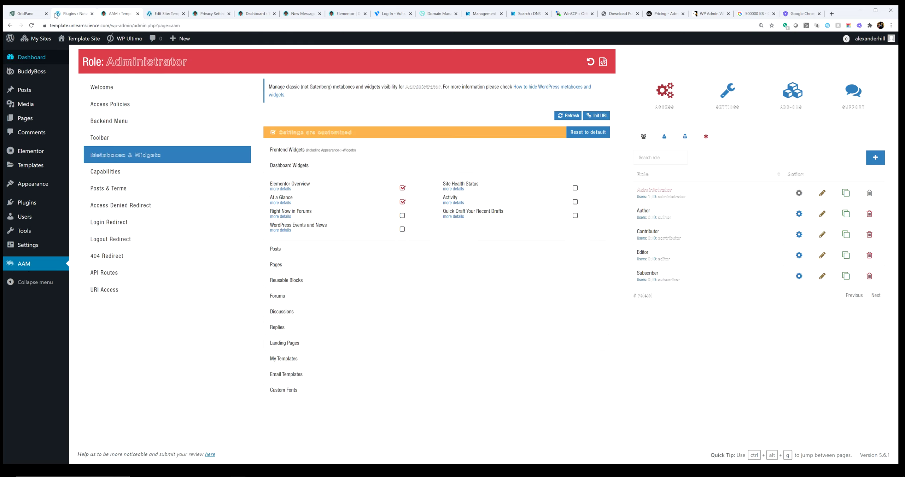
pyautogui.click(73, 14)
pyautogui.click(126, 17)
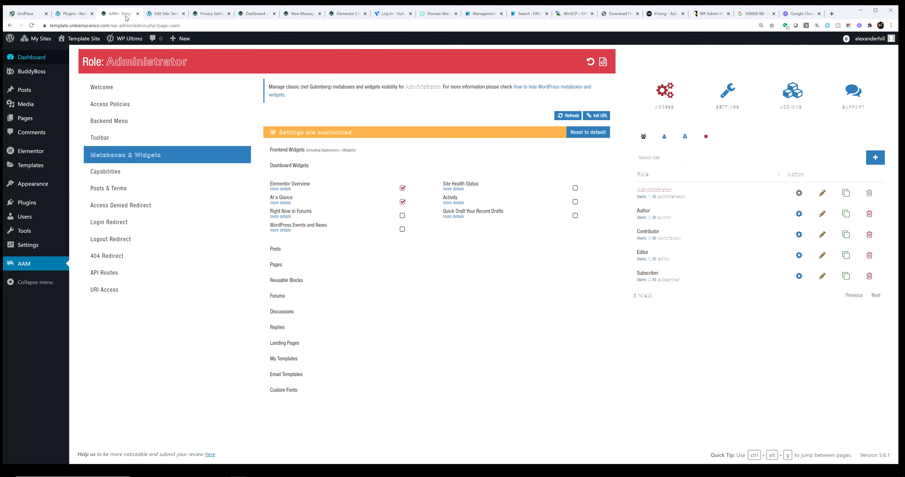
pyautogui.click(165, 13)
pyautogui.click(117, 16)
# Step: Hide the Right Now in Forums, WordPress Events and News, Site Health Status, Activity and Quick Draft dashboard widgets for Administrators
pyautogui.click(402, 215)
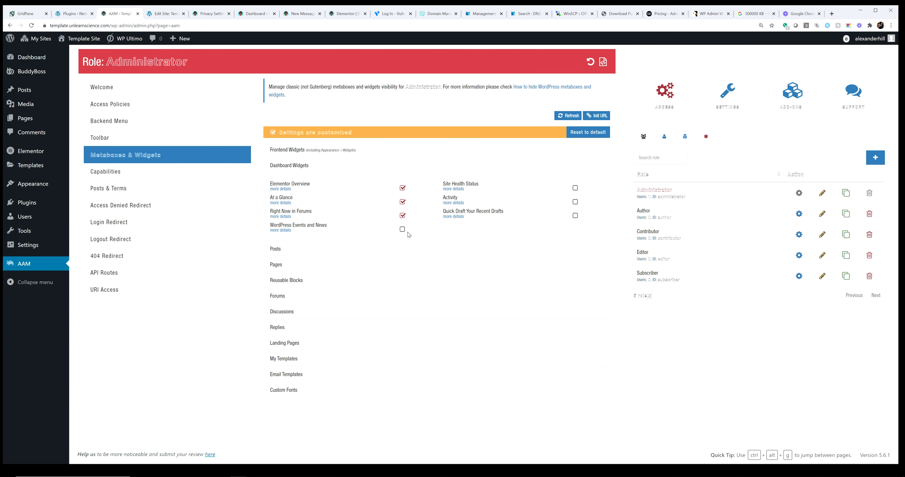
pyautogui.click(575, 215)
pyautogui.click(575, 188)
pyautogui.moveTo(267, 184); pyautogui.dragTo(487, 231)
pyautogui.moveTo(583, 236); pyautogui.dragTo(333, 248)
pyautogui.click(338, 238)
pyautogui.moveTo(270, 183); pyautogui.dragTo(436, 235)
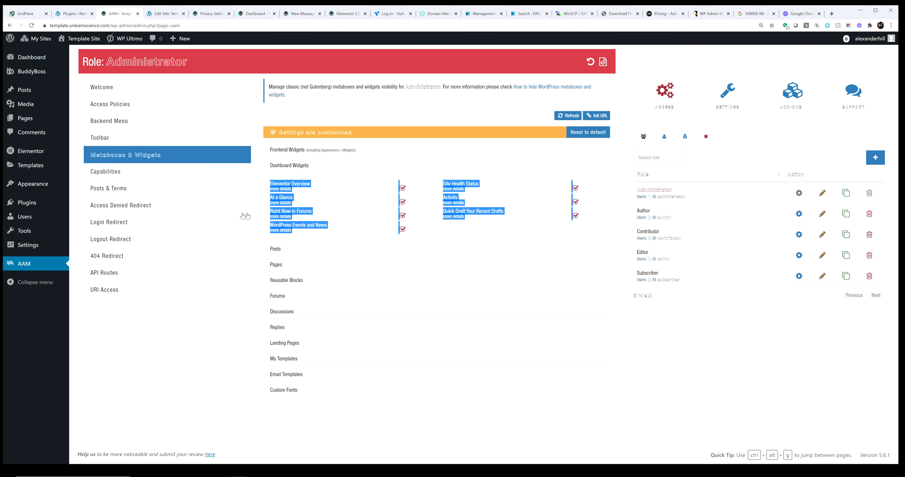
pyautogui.click(264, 194)
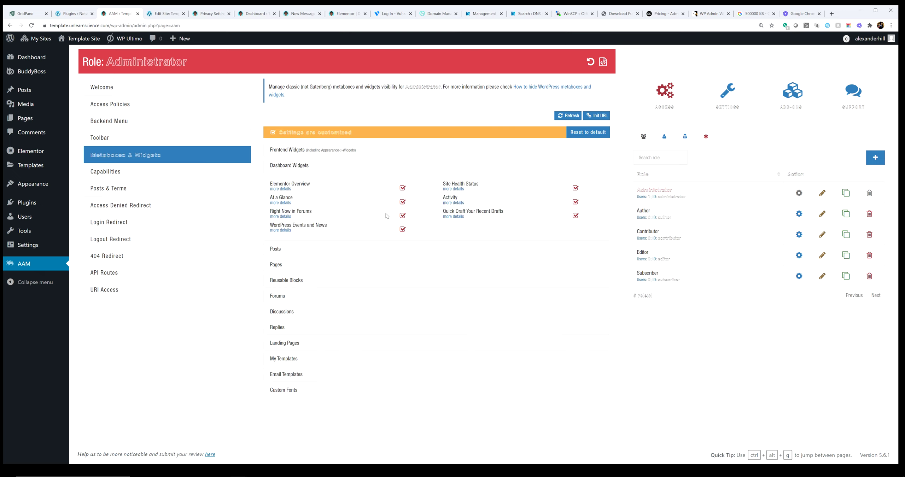
# Step: Hide the Access Manager, Unmap Page and Send Trackbacks metaboxes for Posts, and the Unmap Page and Access Manager metaboxes for Pages
pyautogui.click(327, 250)
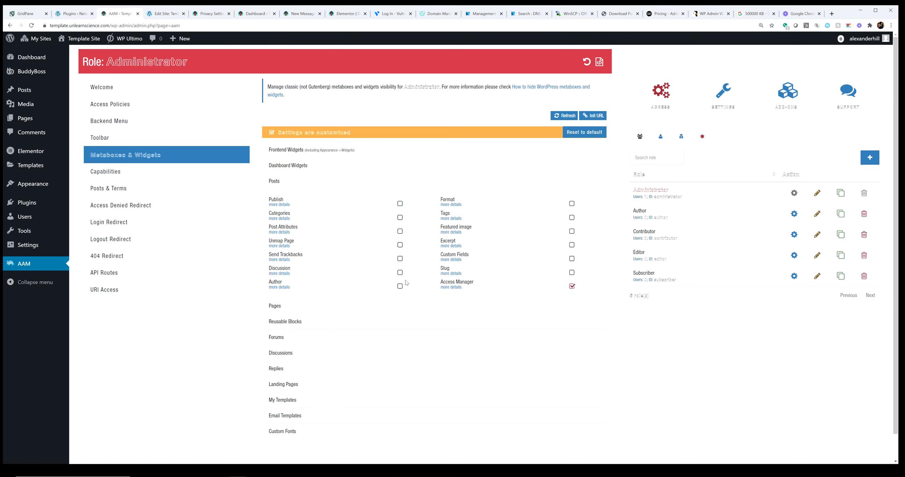
pyautogui.click(400, 245)
pyautogui.click(399, 260)
pyautogui.click(307, 306)
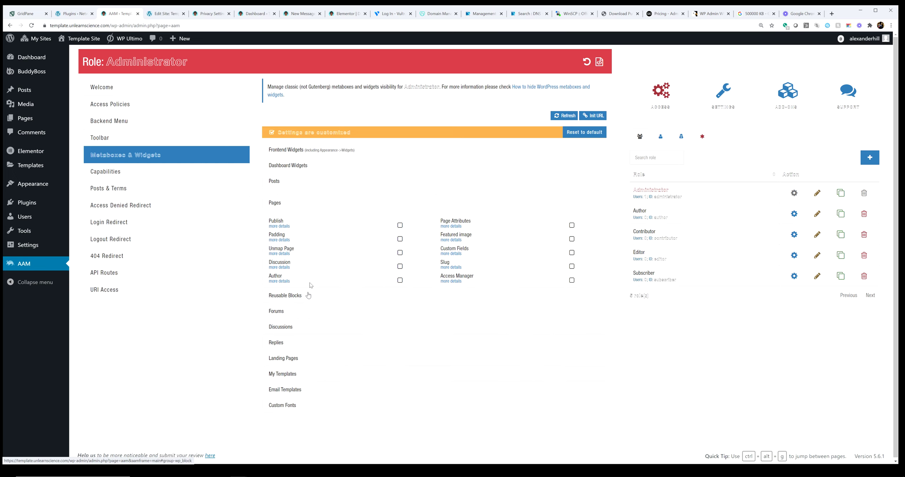
pyautogui.click(575, 275)
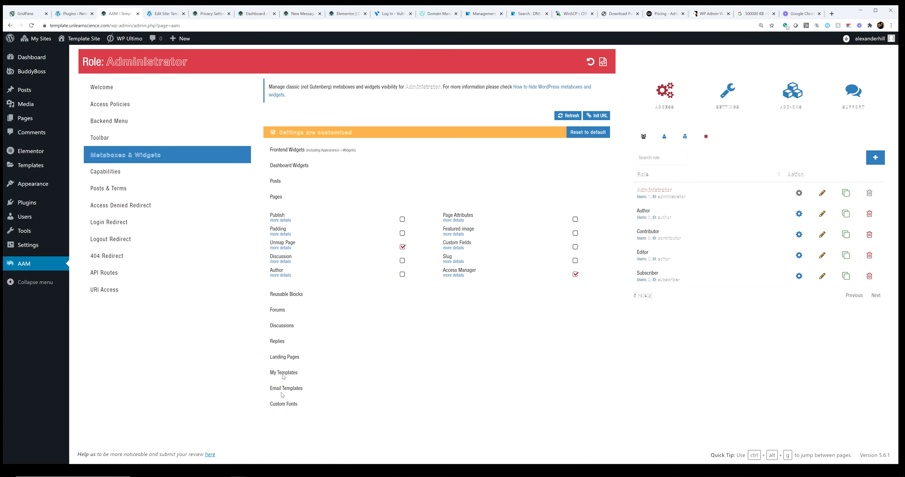
# Step: Hide the Access Manager metabox for Forums and Discussions in the Administrator role
pyautogui.click(282, 326)
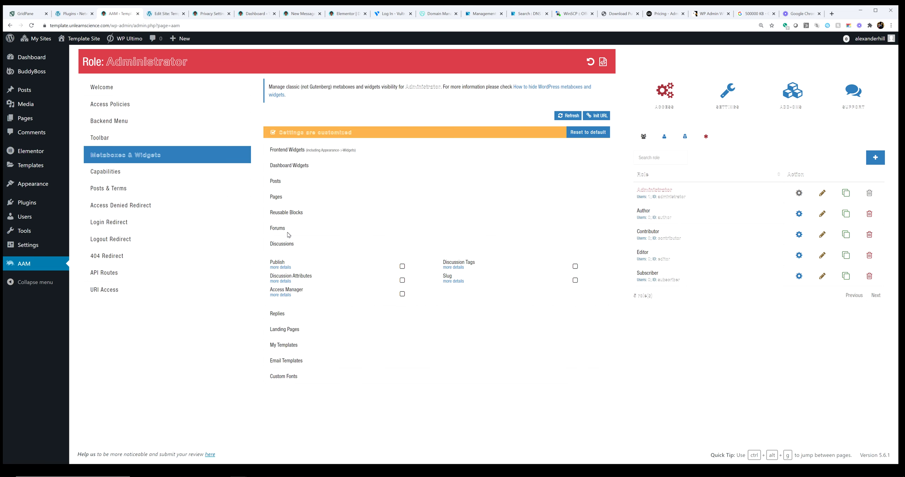
pyautogui.click(285, 229)
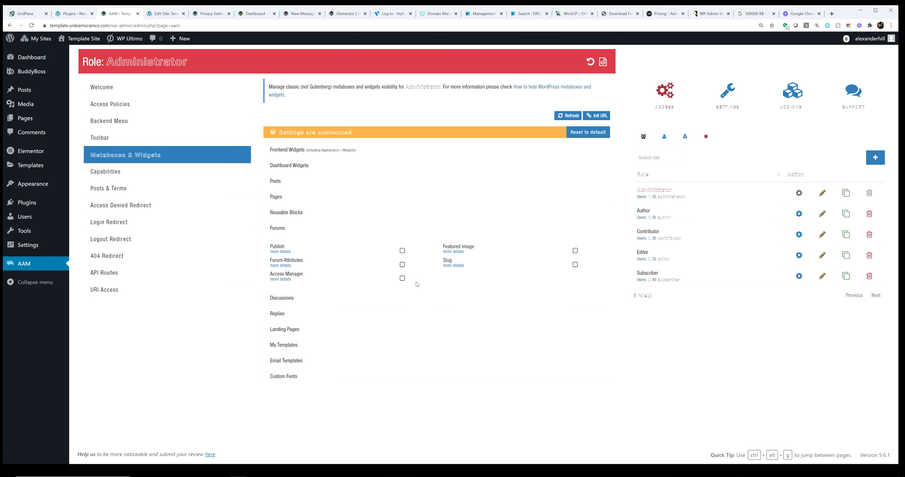
pyautogui.click(402, 279)
pyautogui.click(279, 299)
pyautogui.click(402, 294)
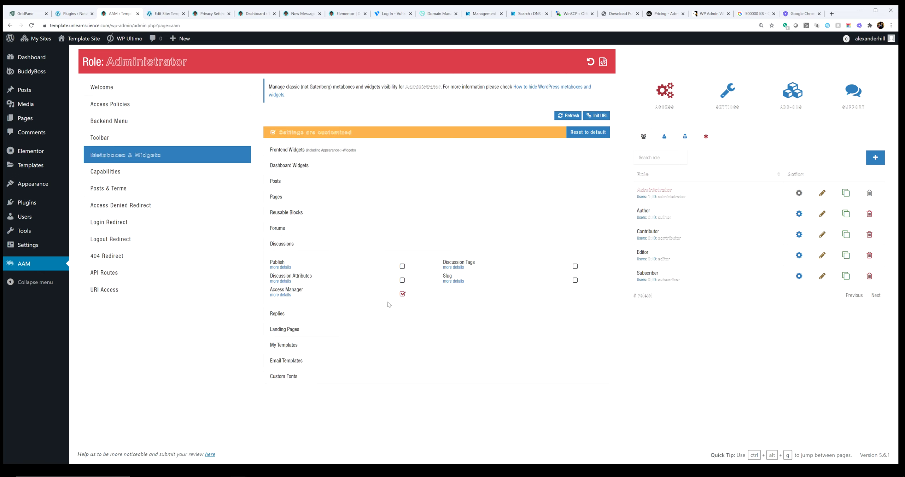
# Step: Hide the Access Manager metabox for Replies, and the Access Manager and Send Trackbacks metaboxes for Landing Pages
pyautogui.click(356, 315)
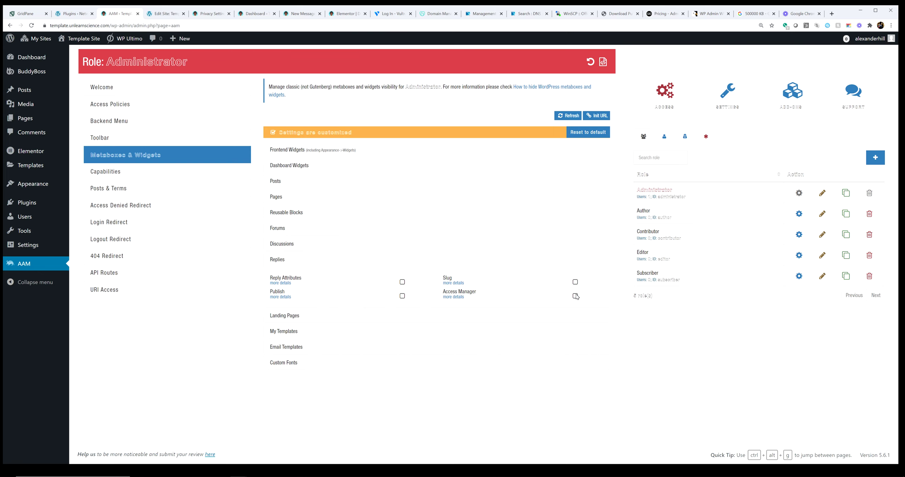
pyautogui.click(575, 296)
pyautogui.click(310, 316)
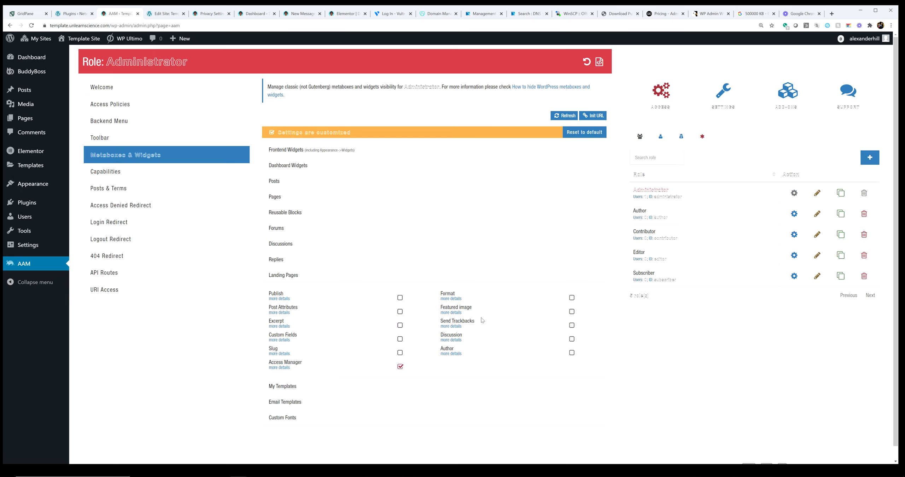
pyautogui.click(572, 326)
# Step: Hide the Access Manager metabox for My Templates, Email Templates and Custom Fonts, and collapse the metabox groups
pyautogui.click(281, 277)
pyautogui.click(279, 291)
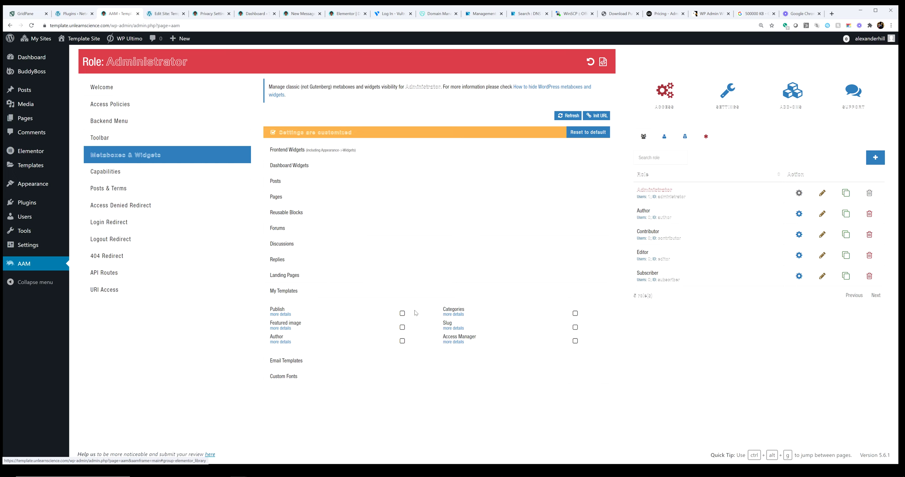
pyautogui.click(575, 341)
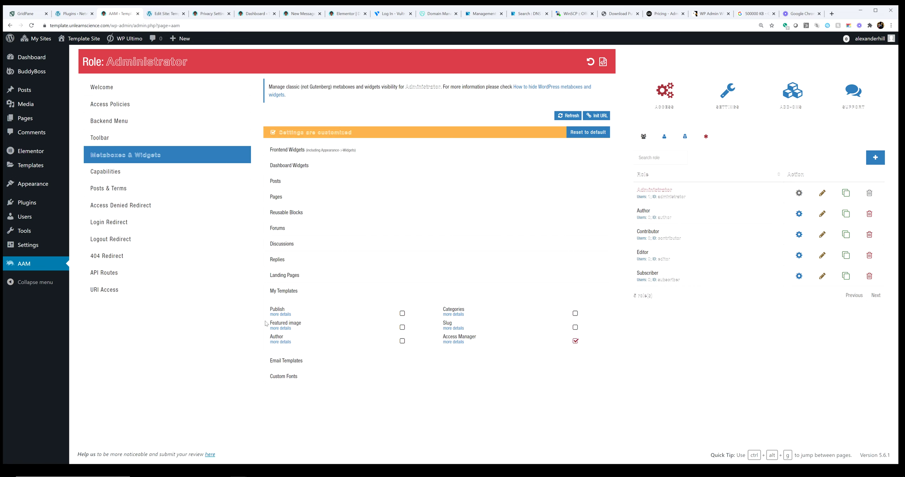
pyautogui.click(328, 359)
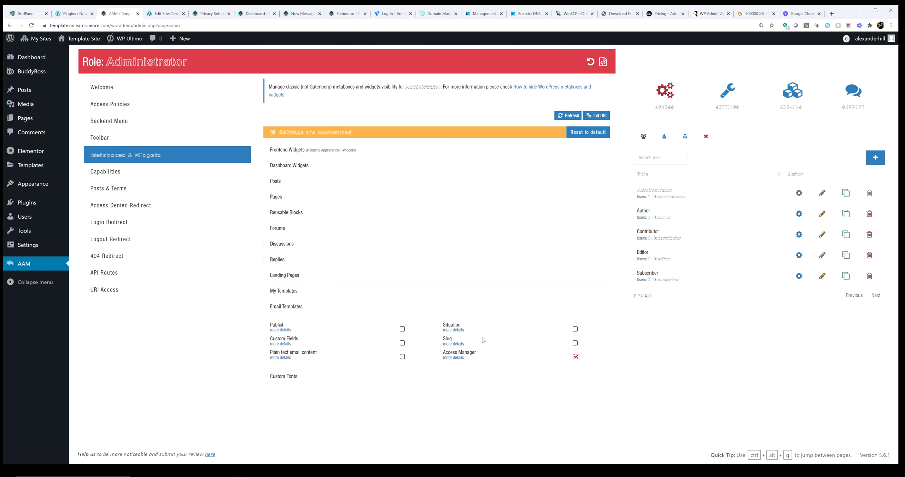
pyautogui.click(297, 377)
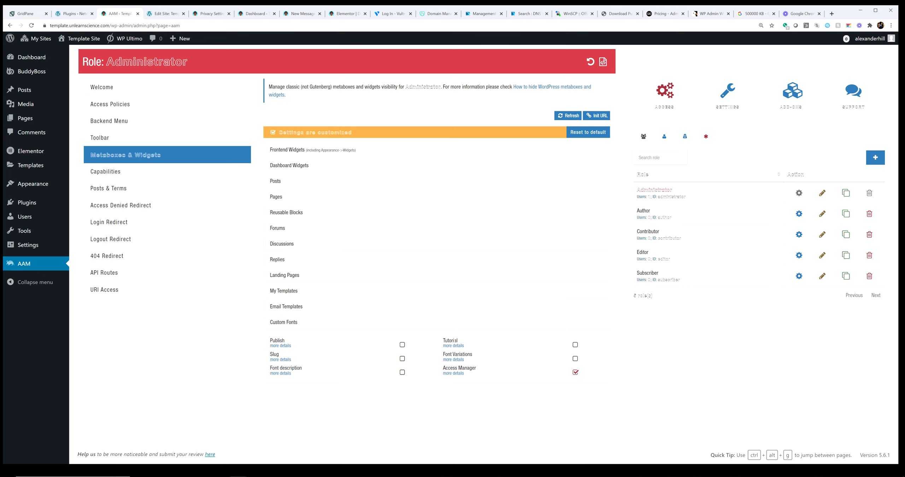
pyautogui.click(300, 323)
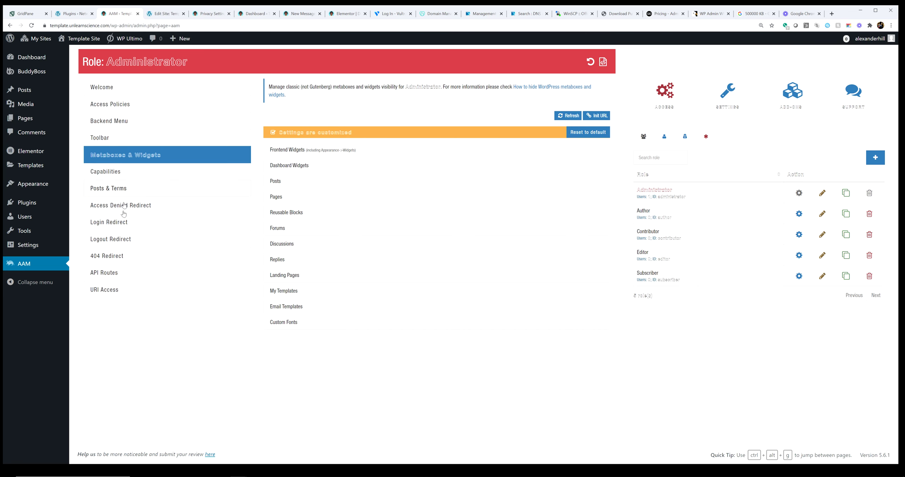
# Step: Look over the Administrator role's capabilities, and list its posts and terms with 100 entries per page
pyautogui.click(115, 189)
pyautogui.click(115, 176)
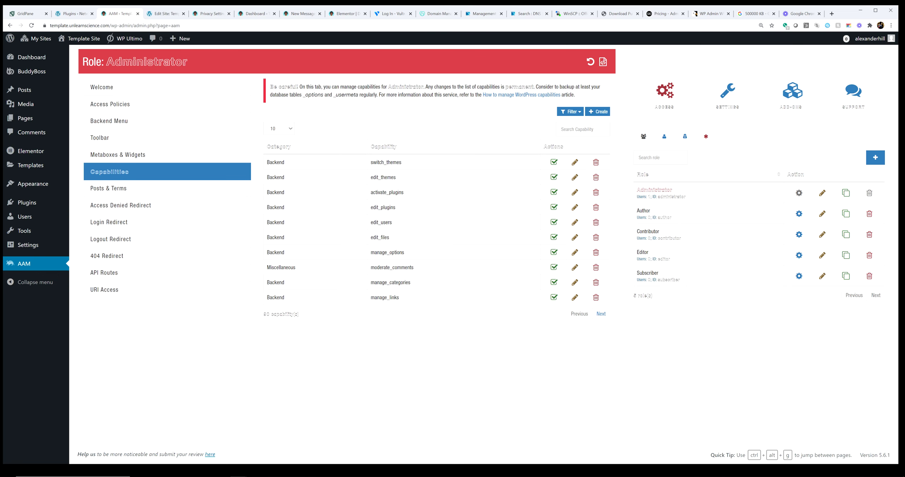
pyautogui.click(111, 191)
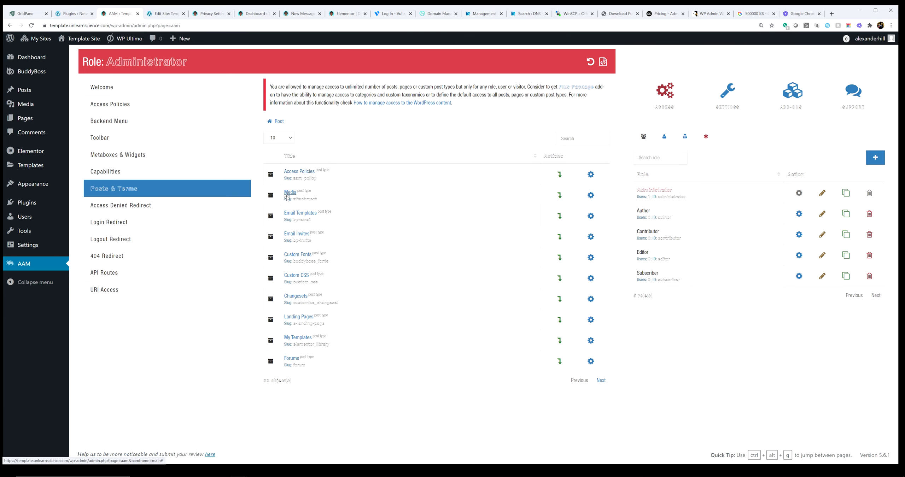
pyautogui.click(277, 137)
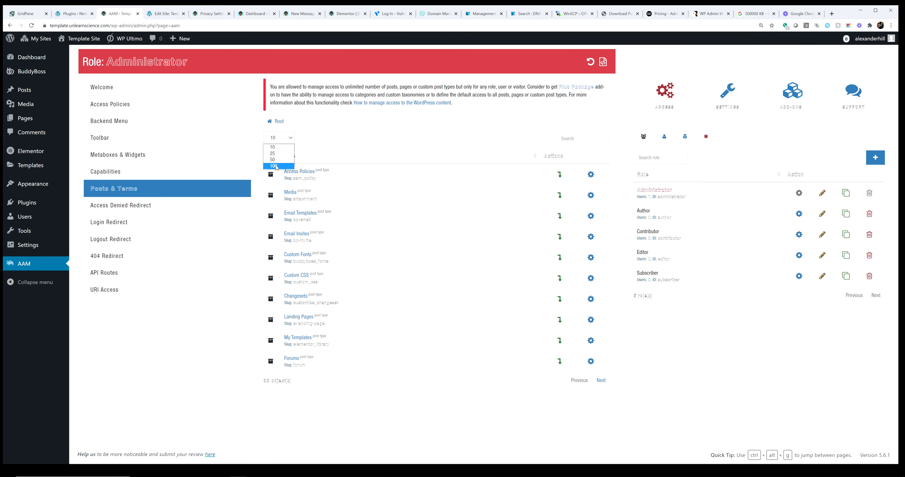
pyautogui.click(273, 165)
# Step: Check the default access settings of the Discussions and Media post types, returning to the Posts & Terms list
pyautogui.scroll(-6, 340, 315)
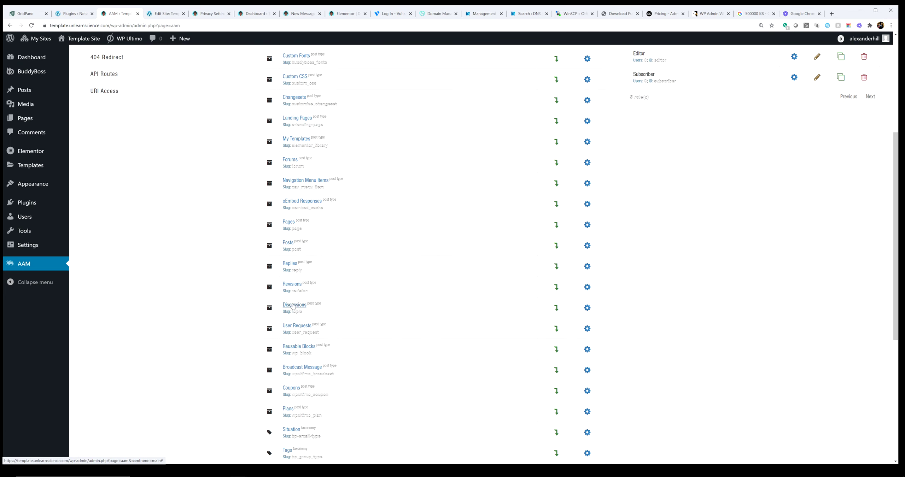
pyautogui.click(586, 311)
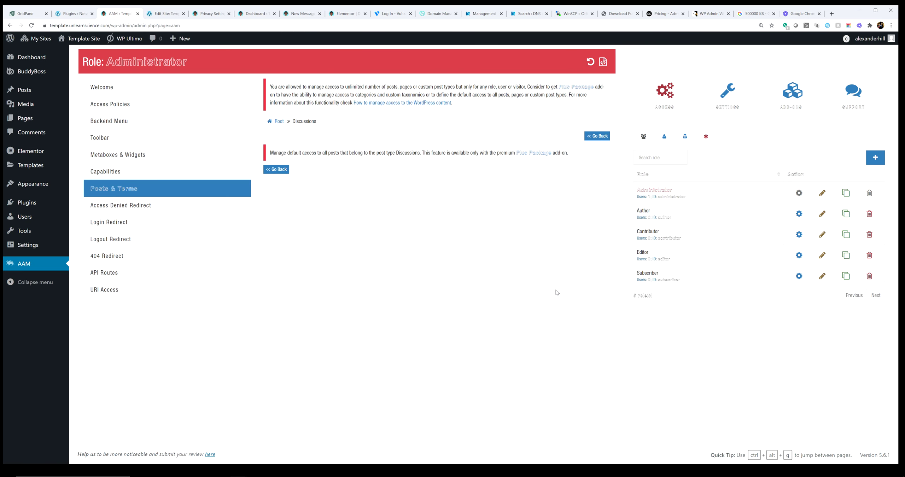
pyautogui.click(277, 170)
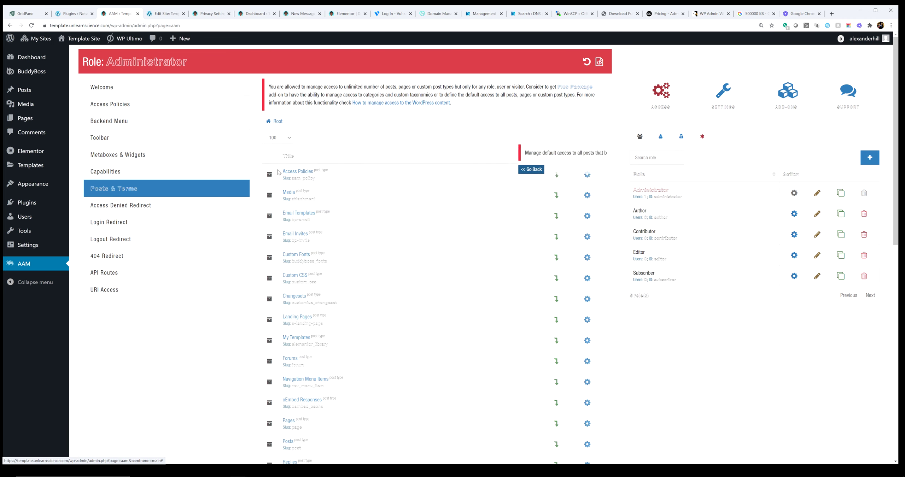
pyautogui.click(587, 196)
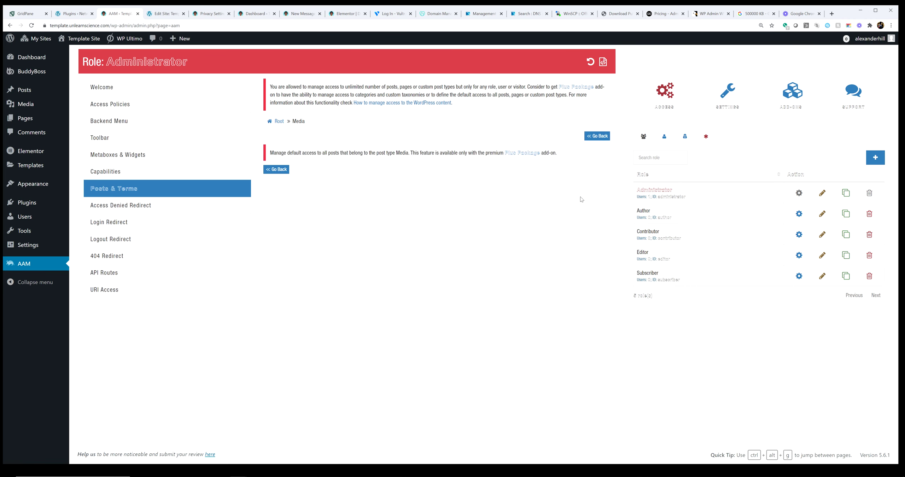
pyautogui.click(278, 170)
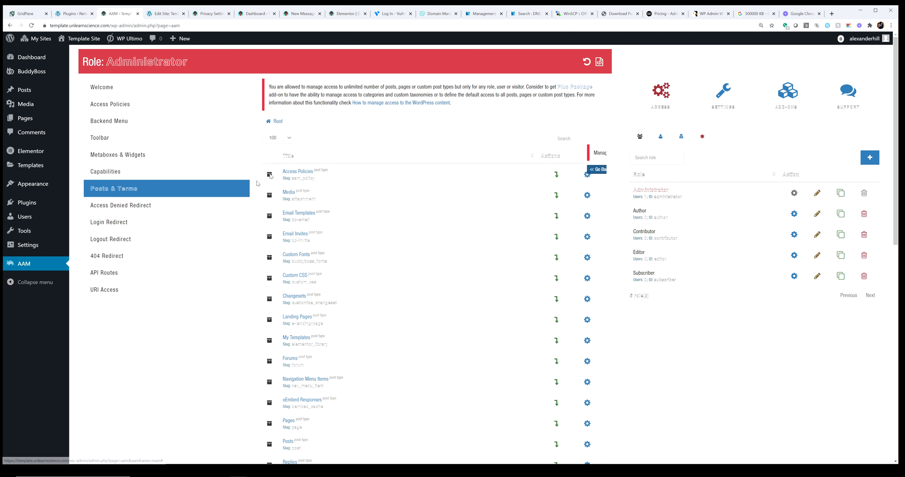
# Step: Examine the Administrator role's login redirect and logout redirect options
pyautogui.click(118, 229)
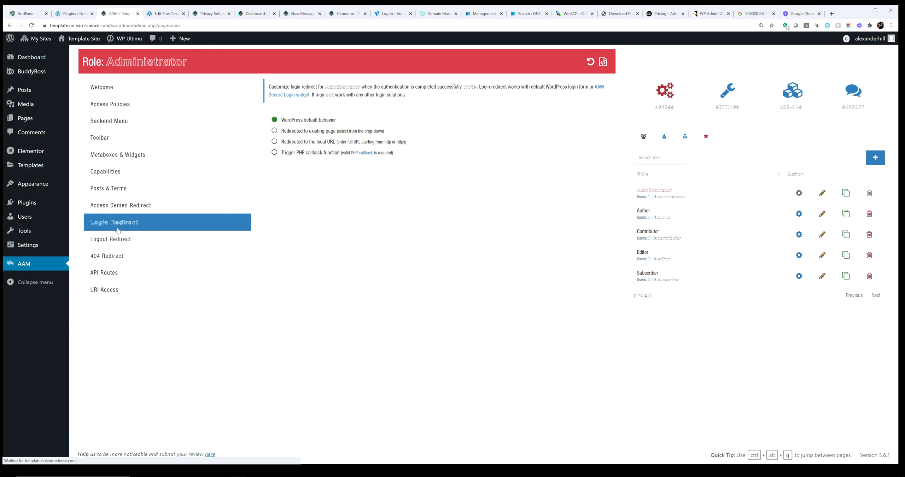
pyautogui.click(116, 244)
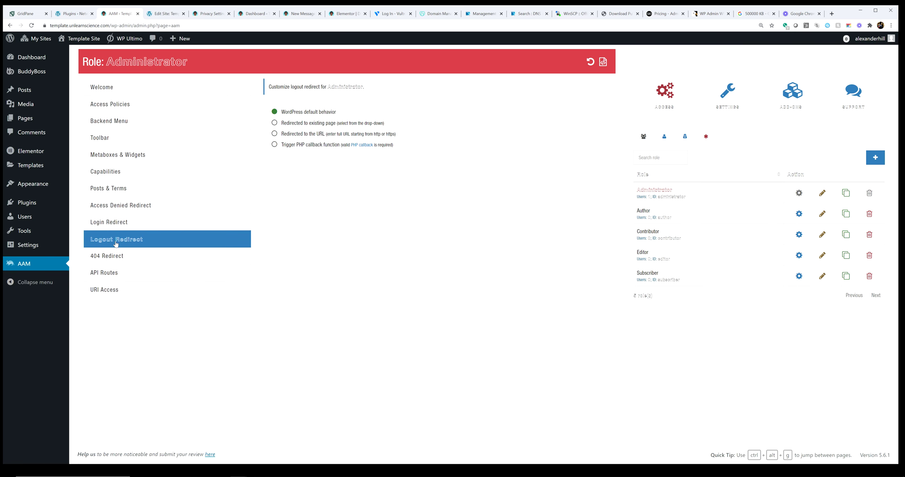
# Step: Check the Administrator role's URI access rules and its backend menu restrictions
pyautogui.click(116, 290)
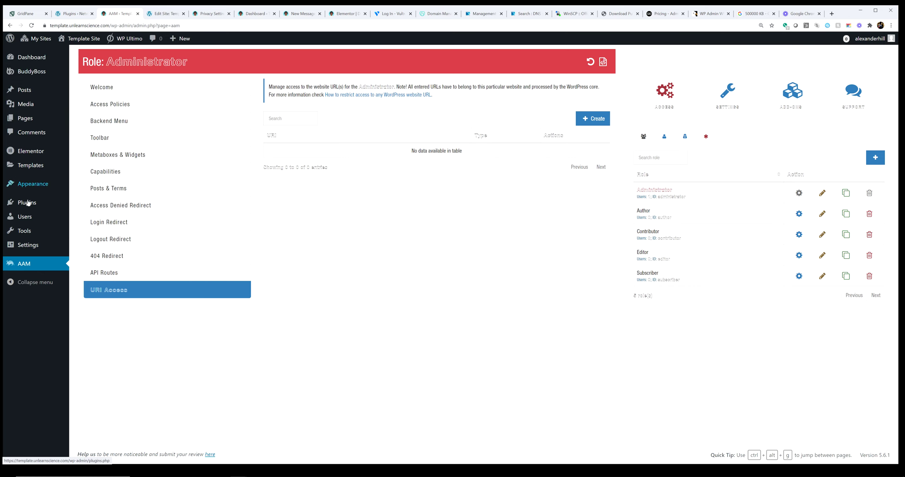
pyautogui.click(121, 121)
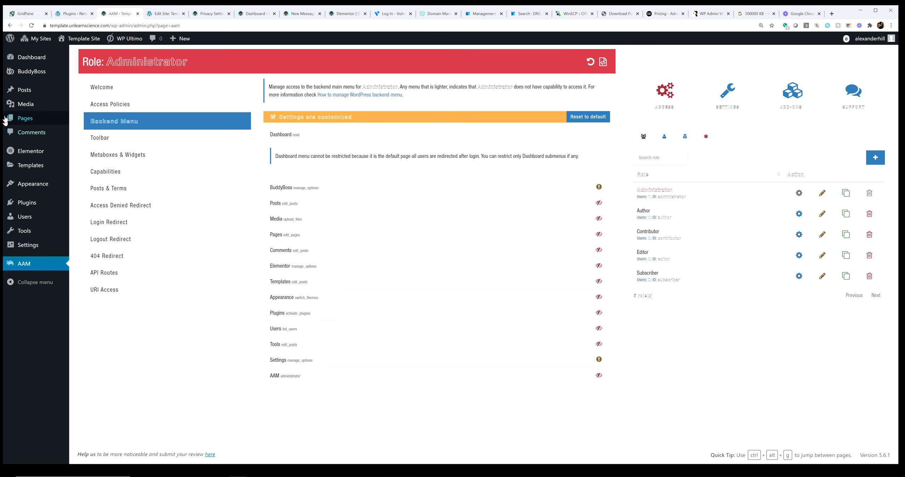
# Step: Leave Access Manager for the template site's dashboard, dismissing the DataTables warnings, to review the dashboard's layout
pyautogui.click(49, 43)
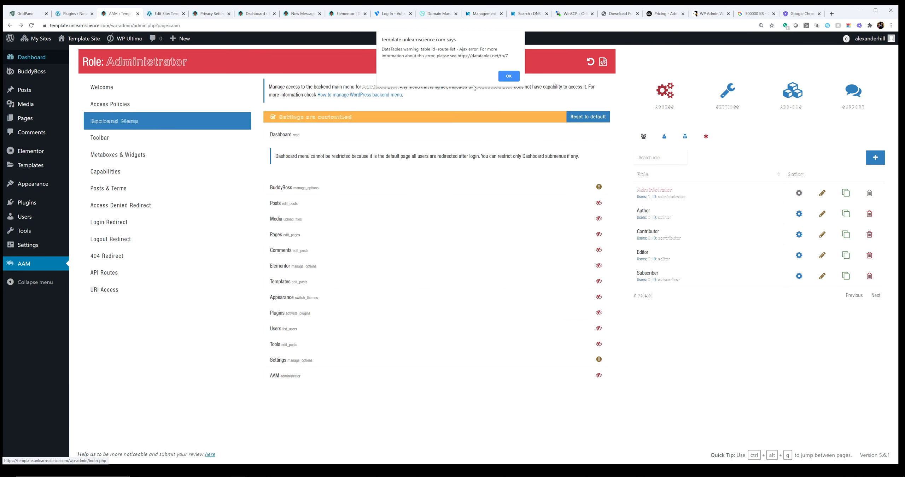
pyautogui.press('Return')
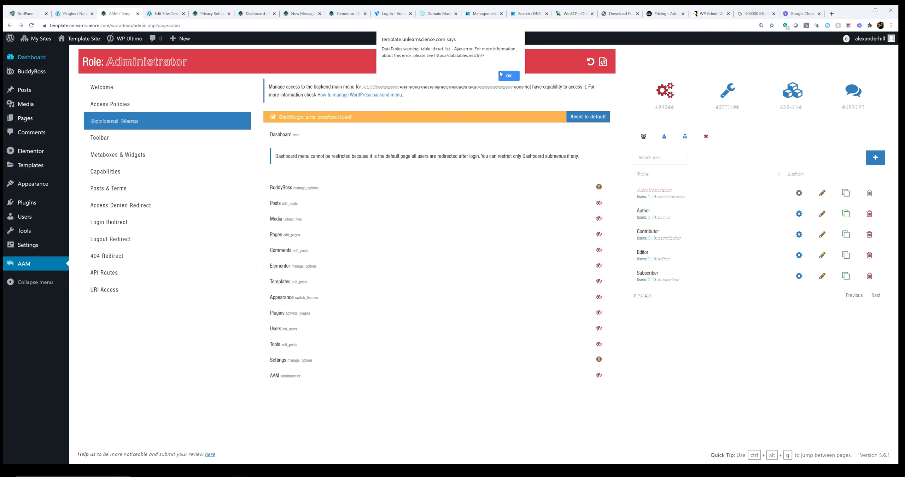
pyautogui.click(500, 74)
pyautogui.click(30, 58)
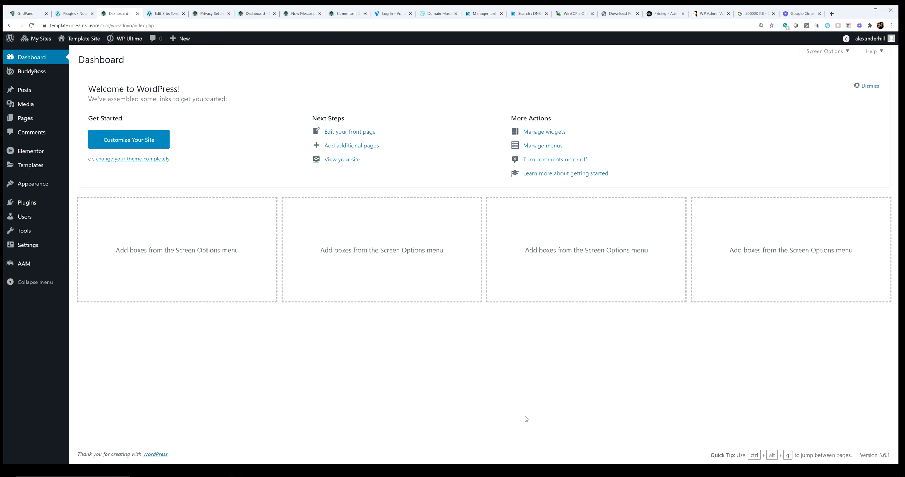
pyautogui.moveTo(527, 476)
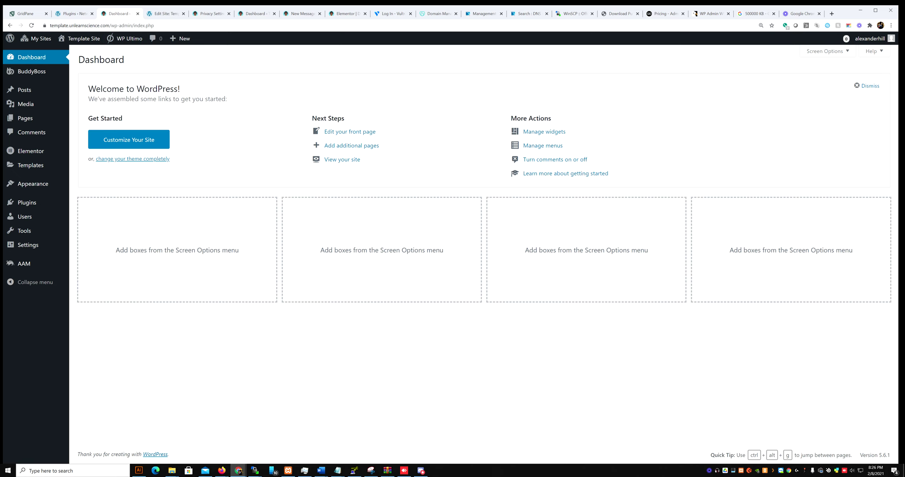
pyautogui.click(710, 473)
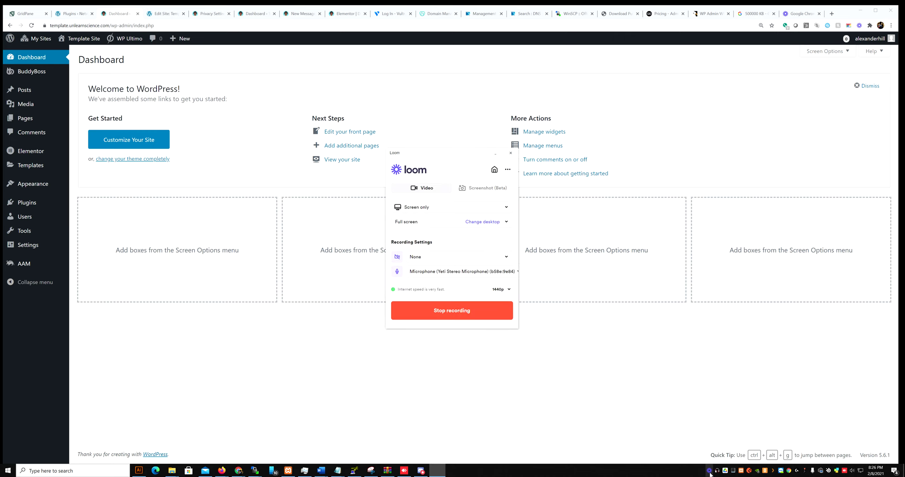